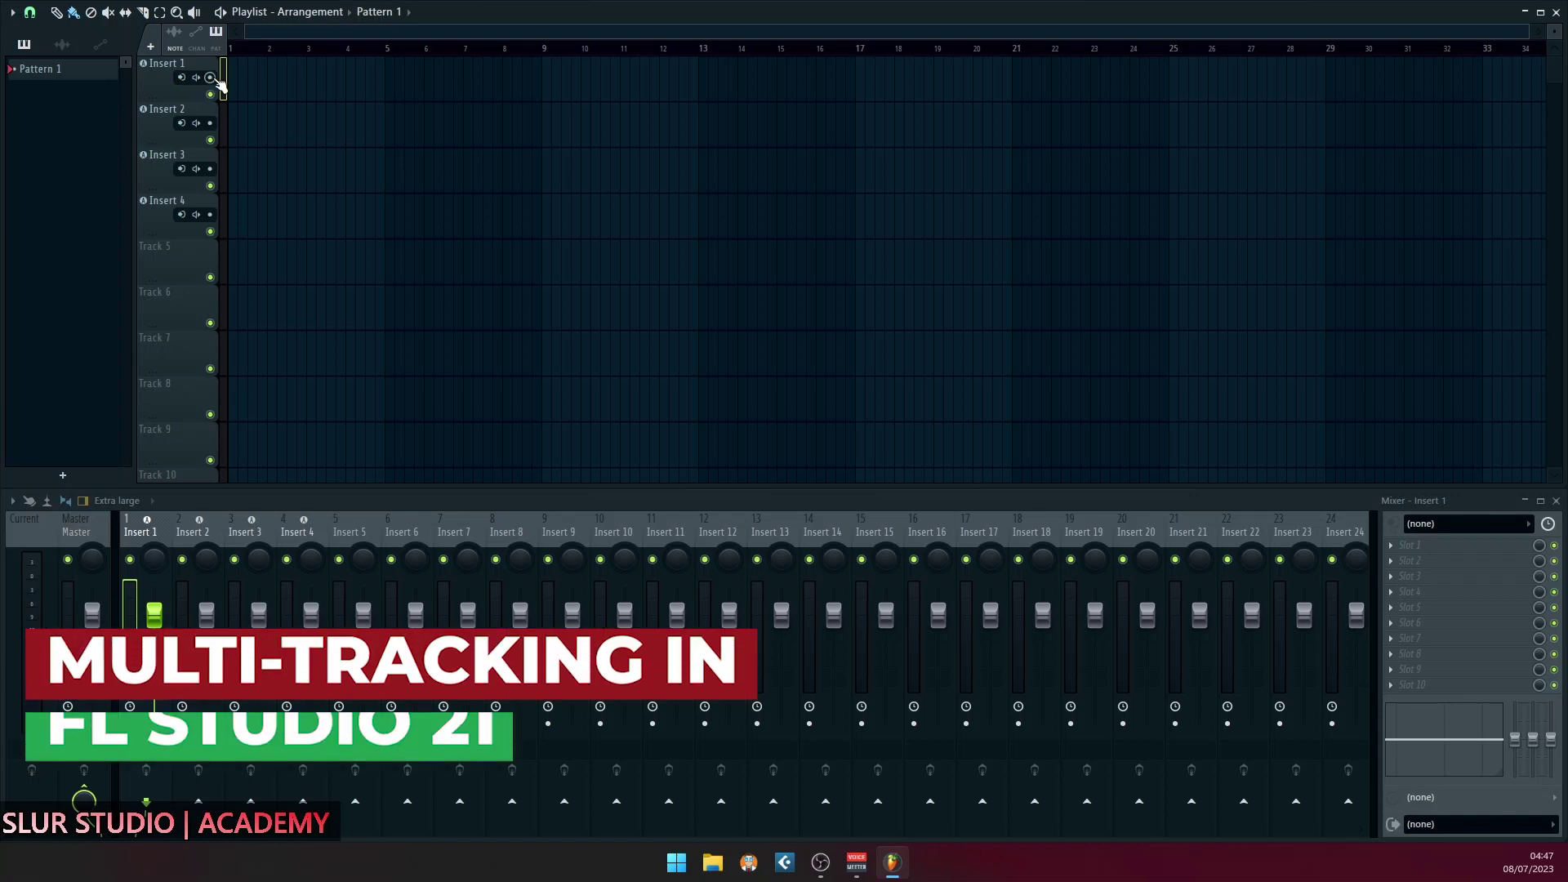
- Assign and arm an input on Insert 1 in the preview, then return to the empty project
left_click(181, 78)
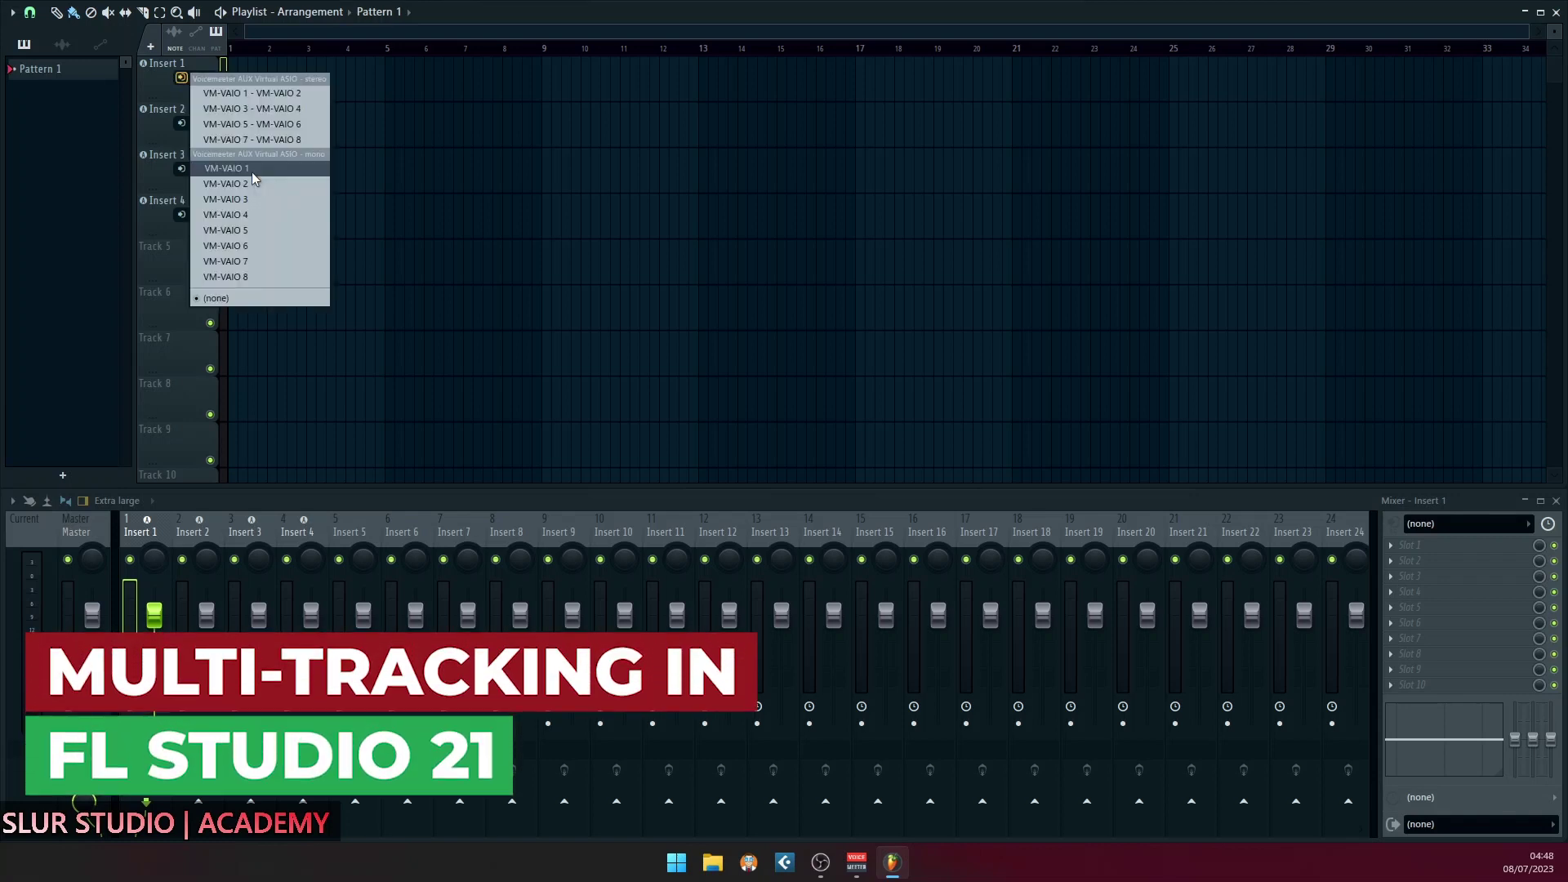
left_click(251, 171)
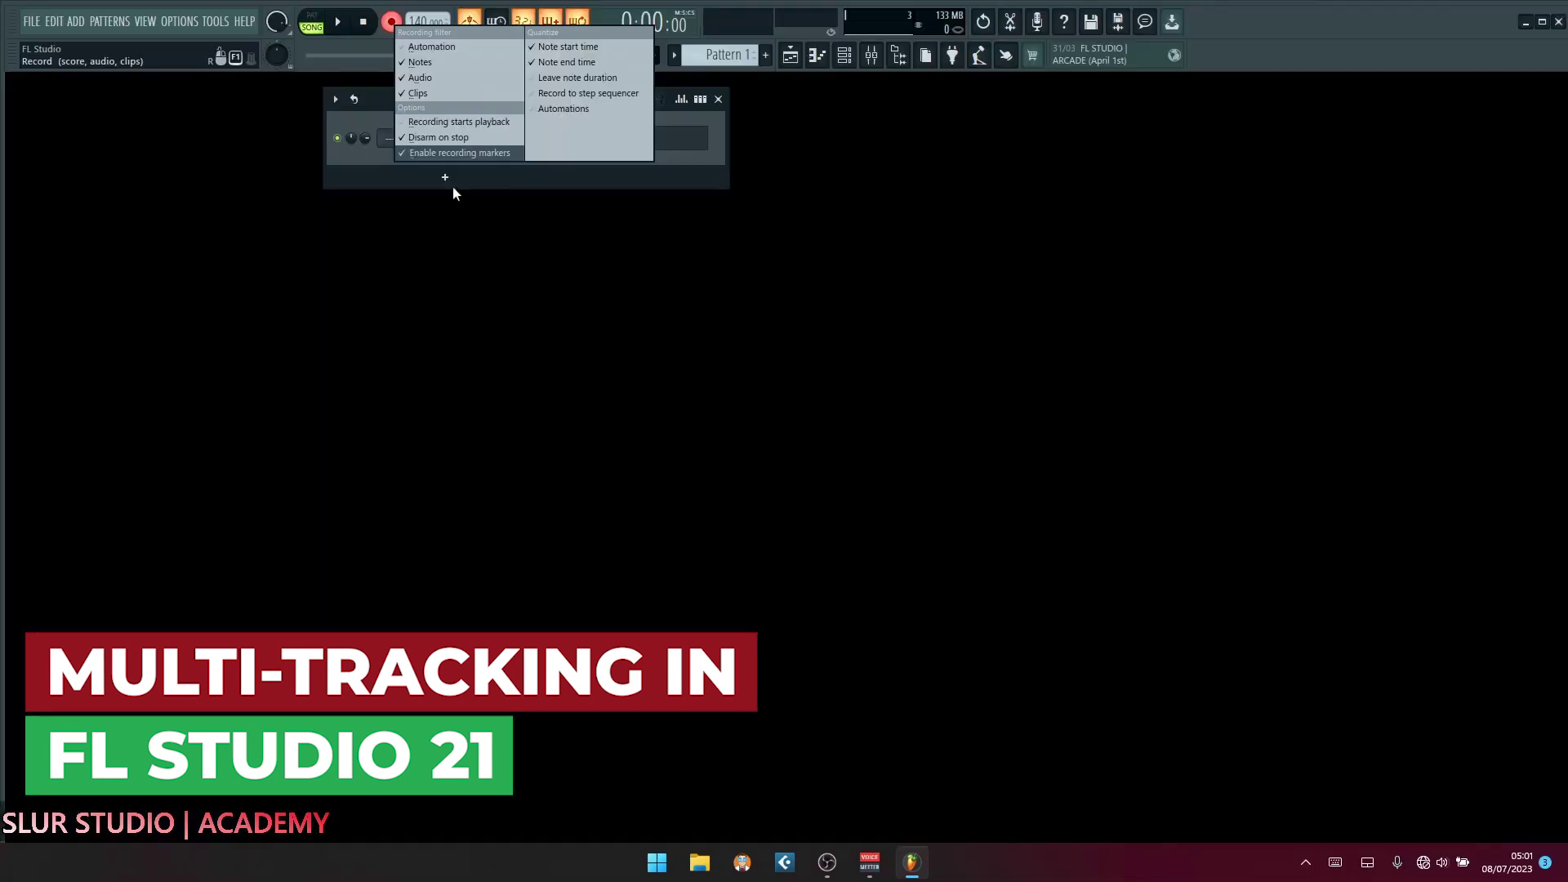
left_click(413, 250)
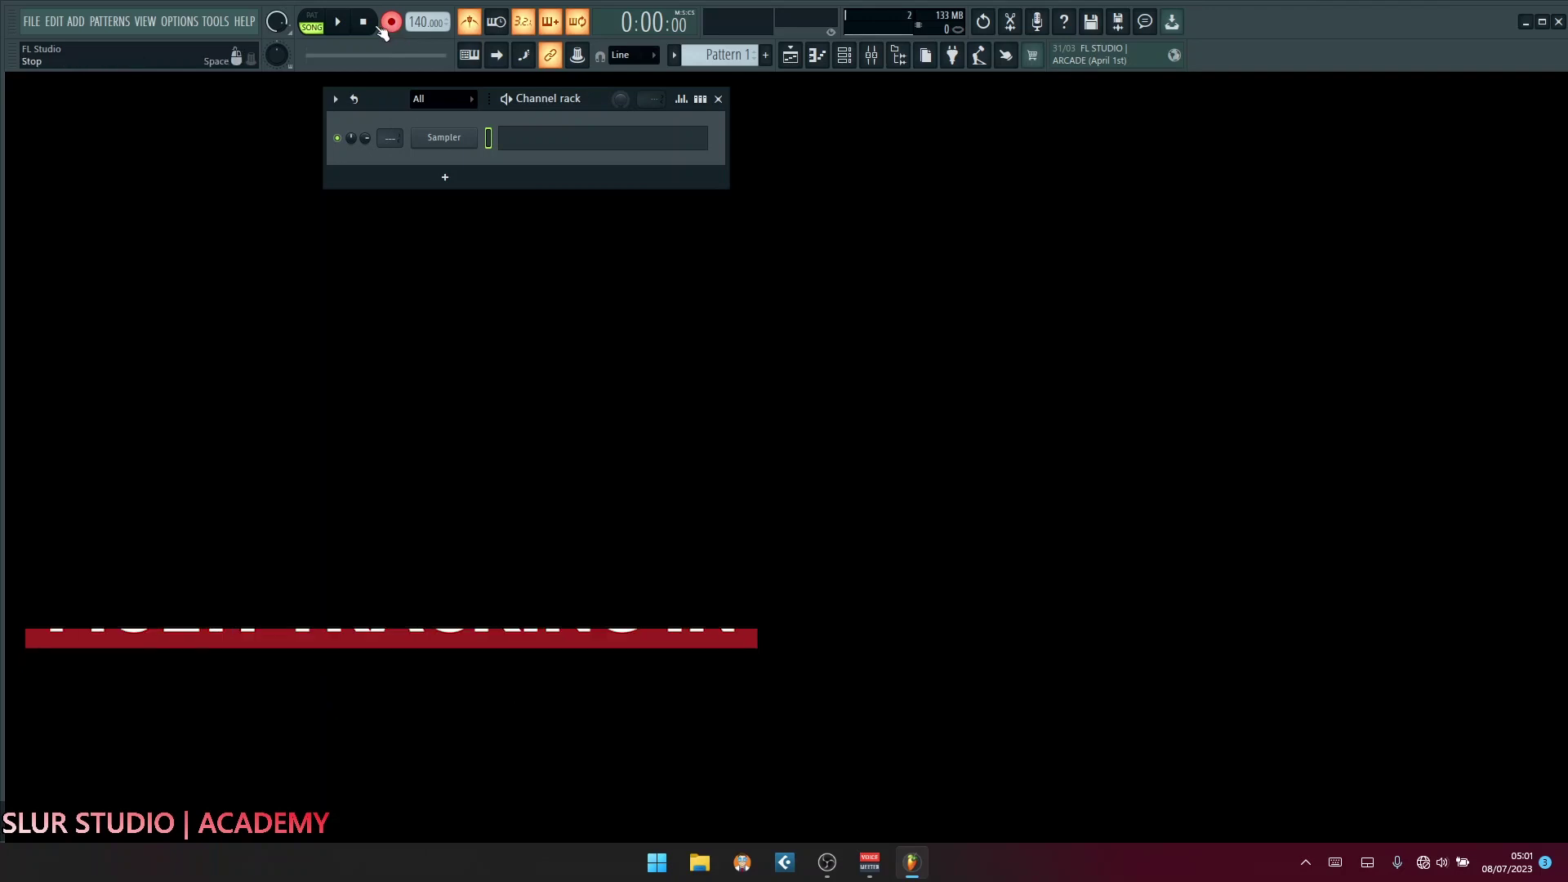
left_click(394, 24)
left_click(419, 120)
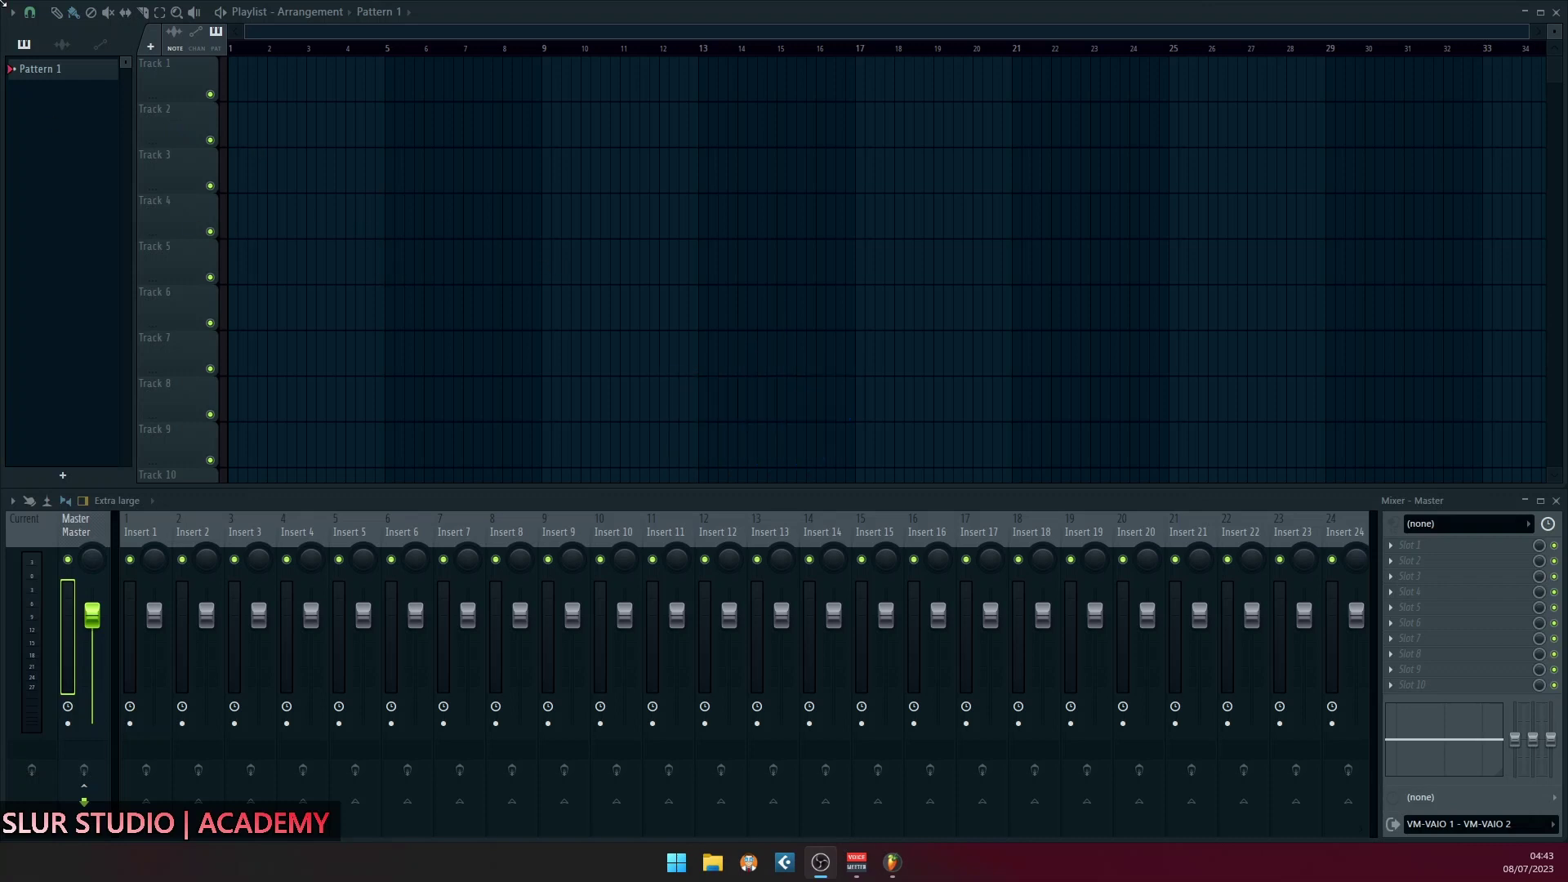
left_click(73, 13)
left_click(236, 56)
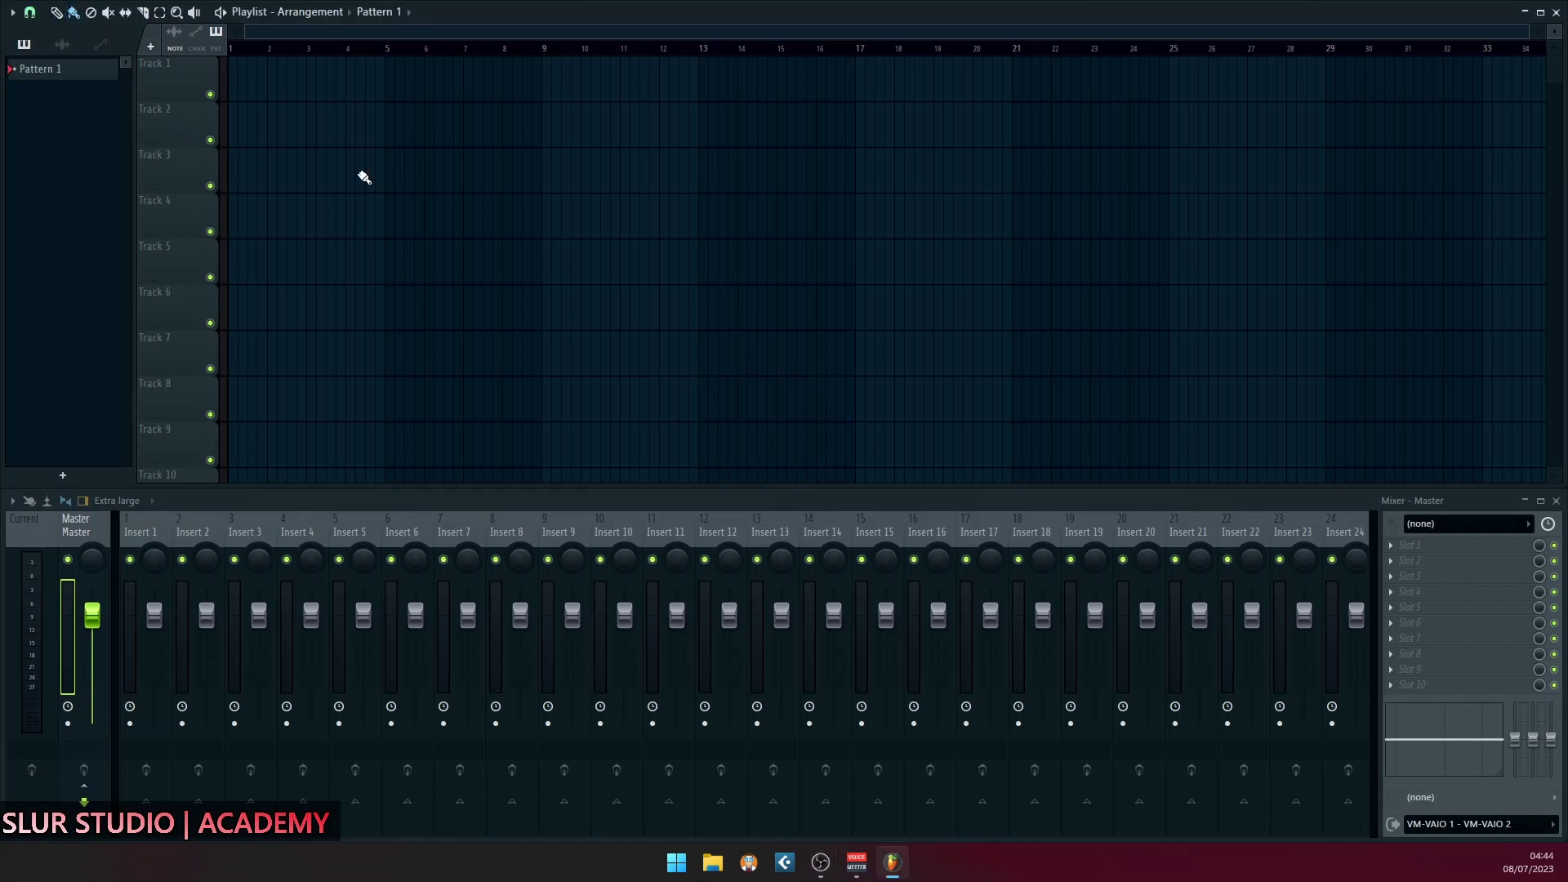
- Use the playlist '+' menu to add audio tracks Insert 1, Insert 2, Insert 3 and Insert 4
left_click(151, 47)
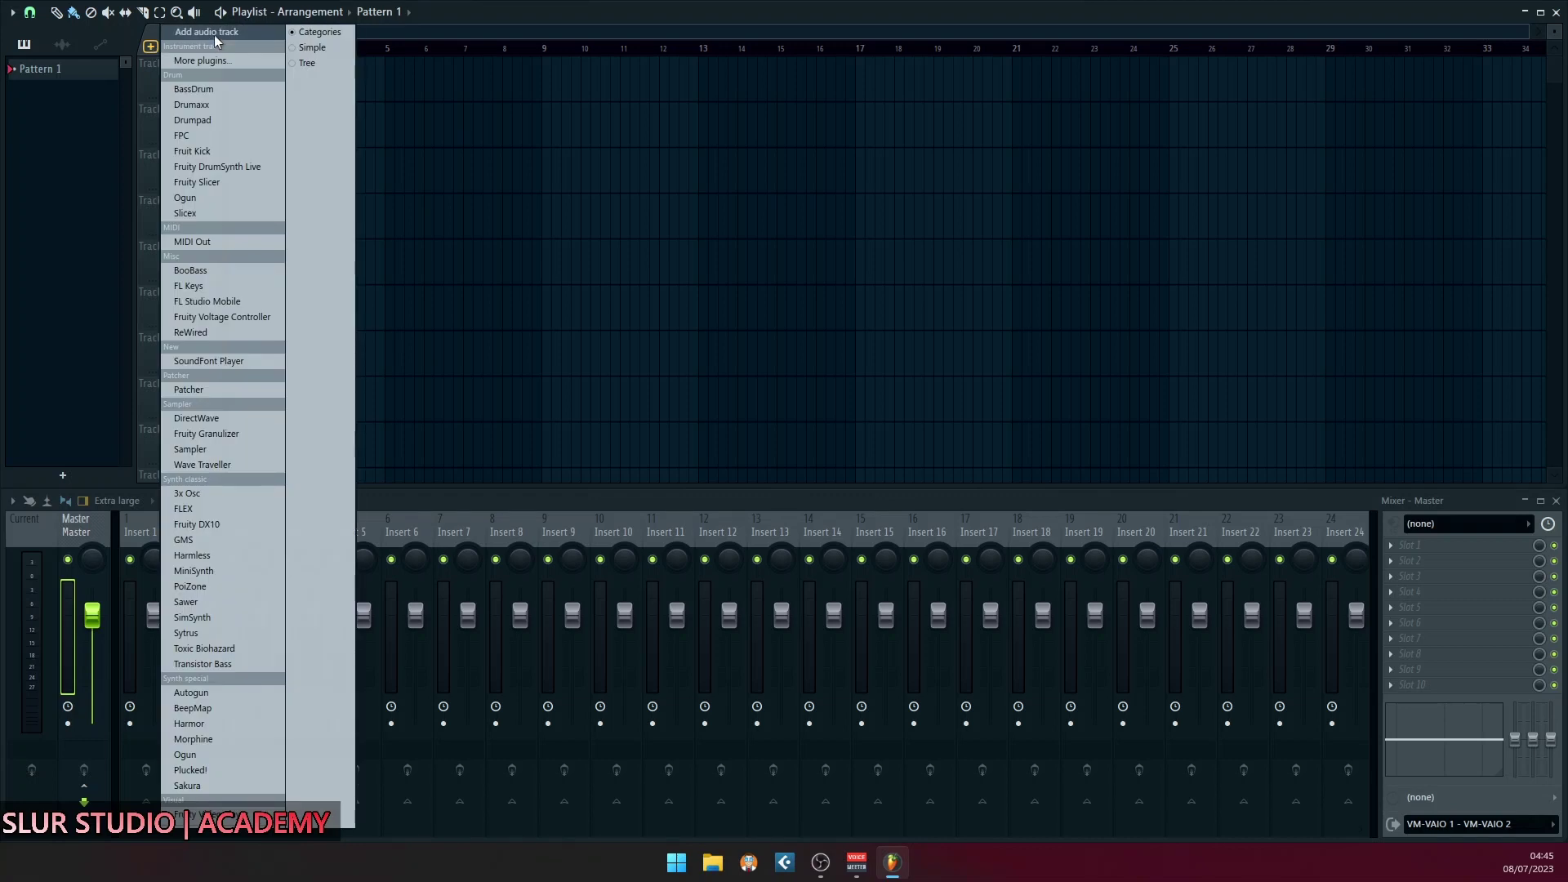
left_click(258, 32)
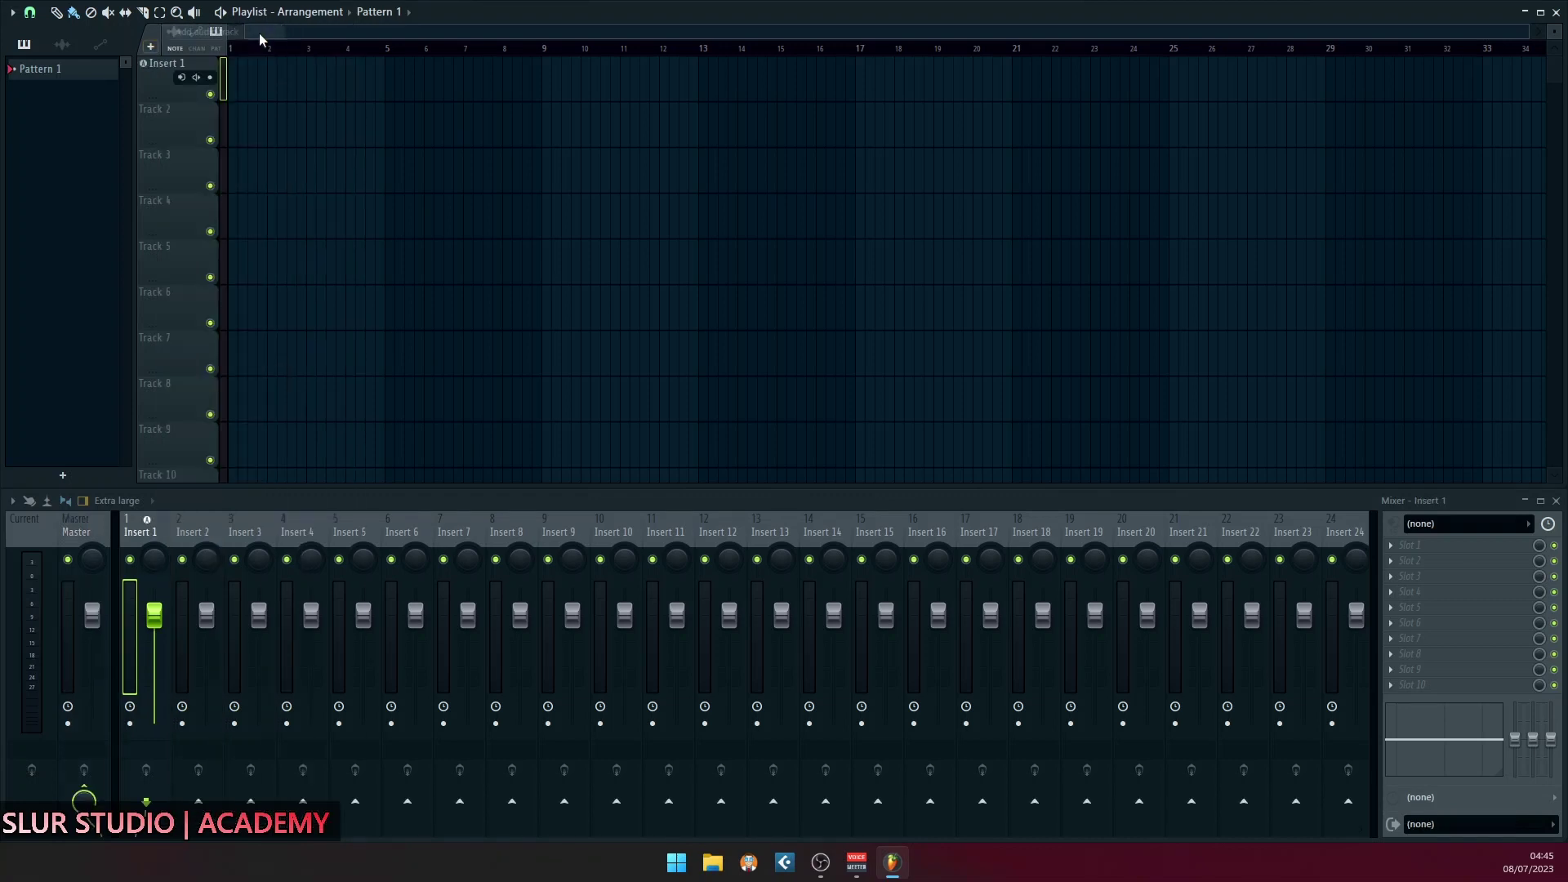
left_click(150, 47)
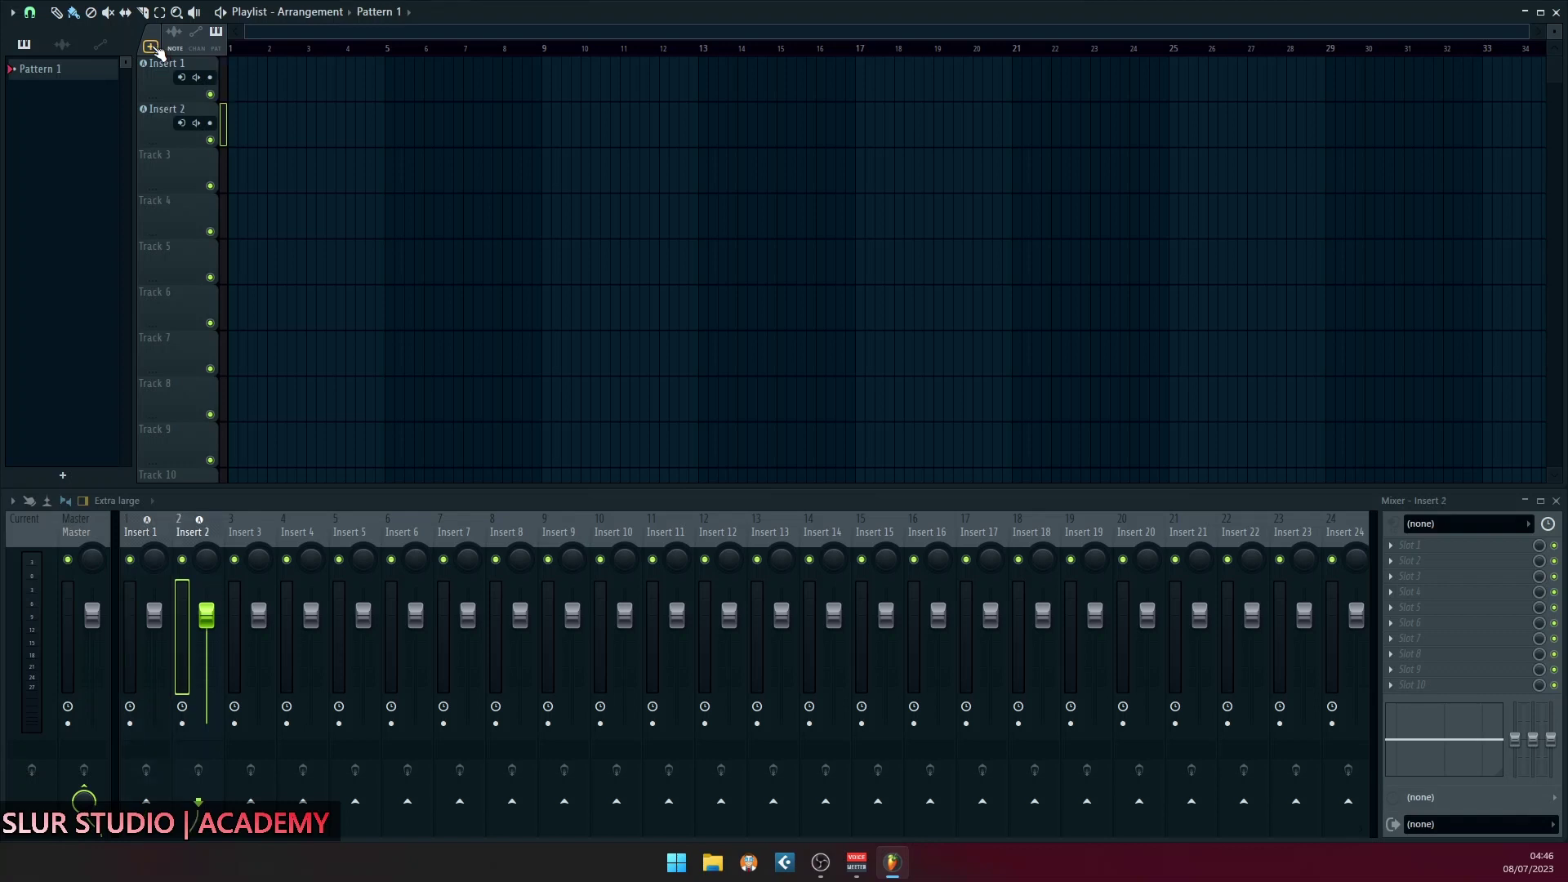
left_click(150, 46)
left_click(150, 46)
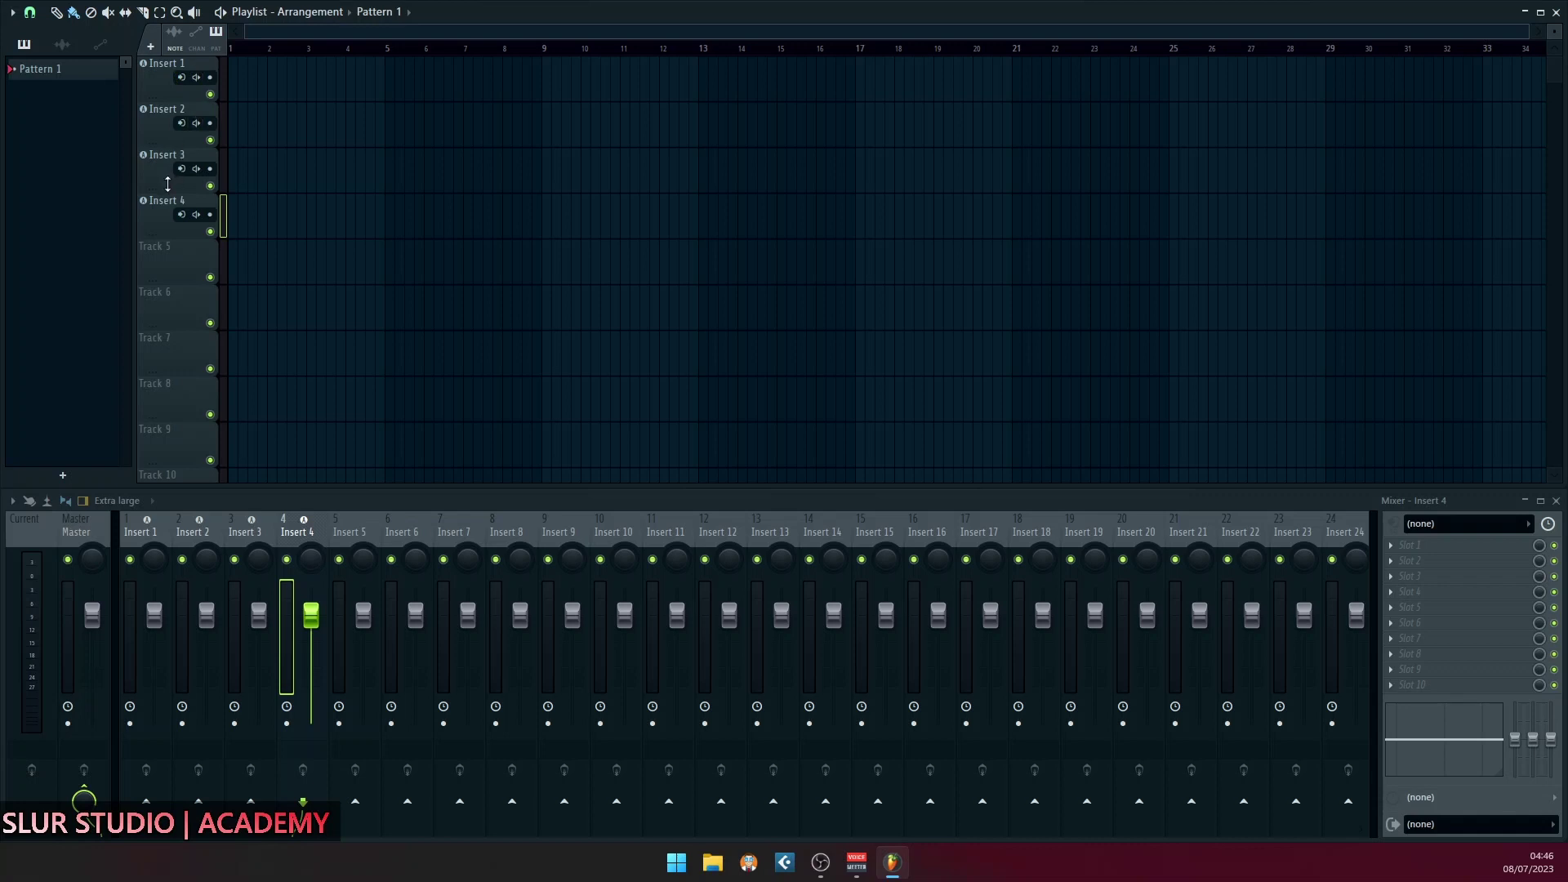
left_click(196, 75)
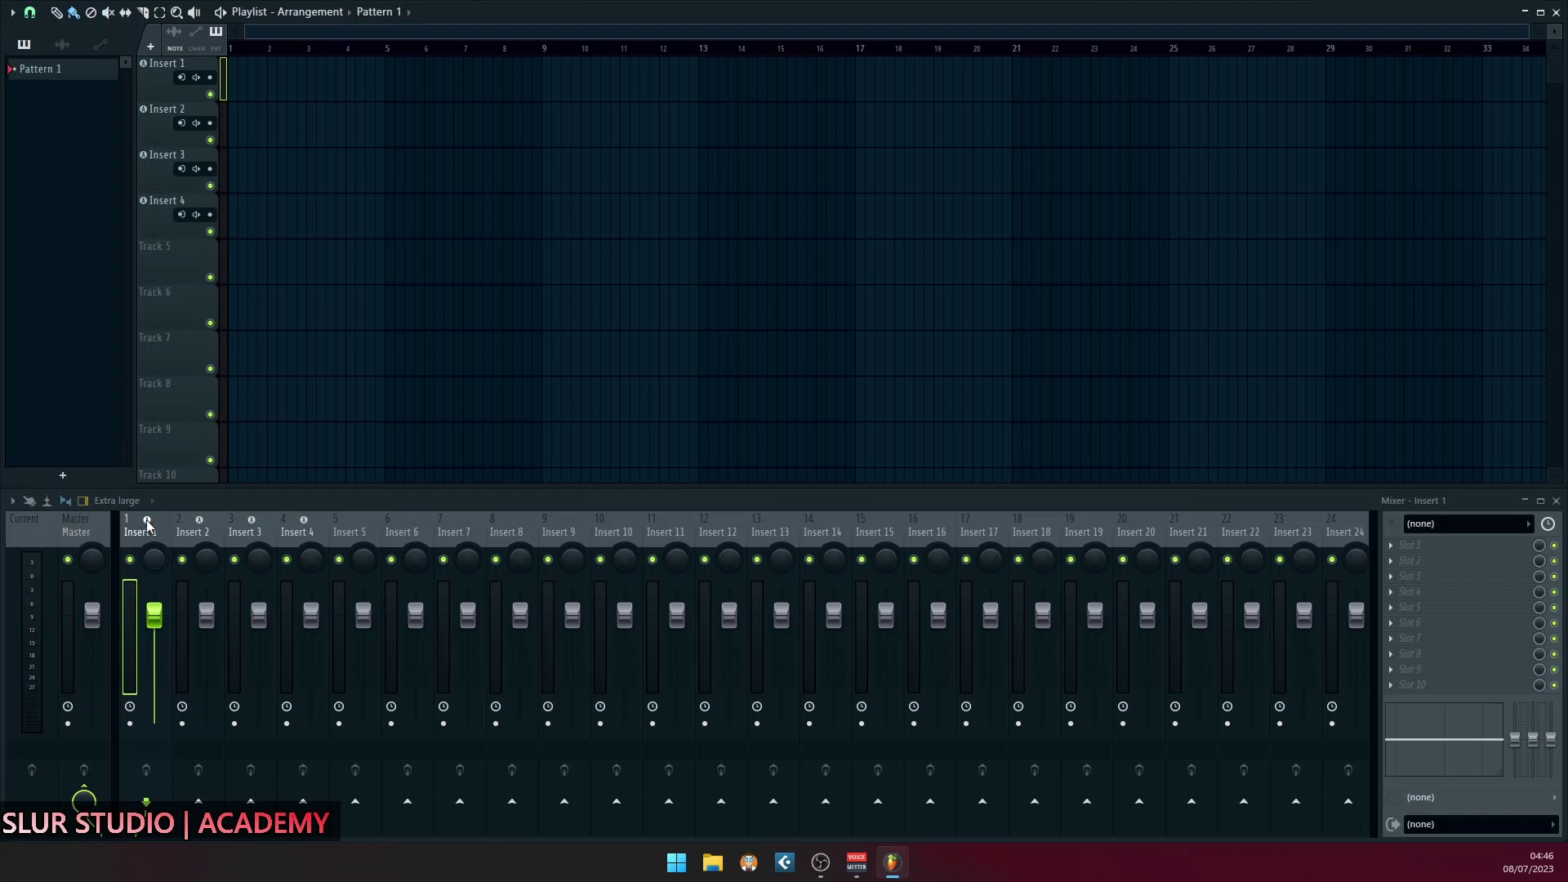
left_click(156, 123)
left_click(155, 166)
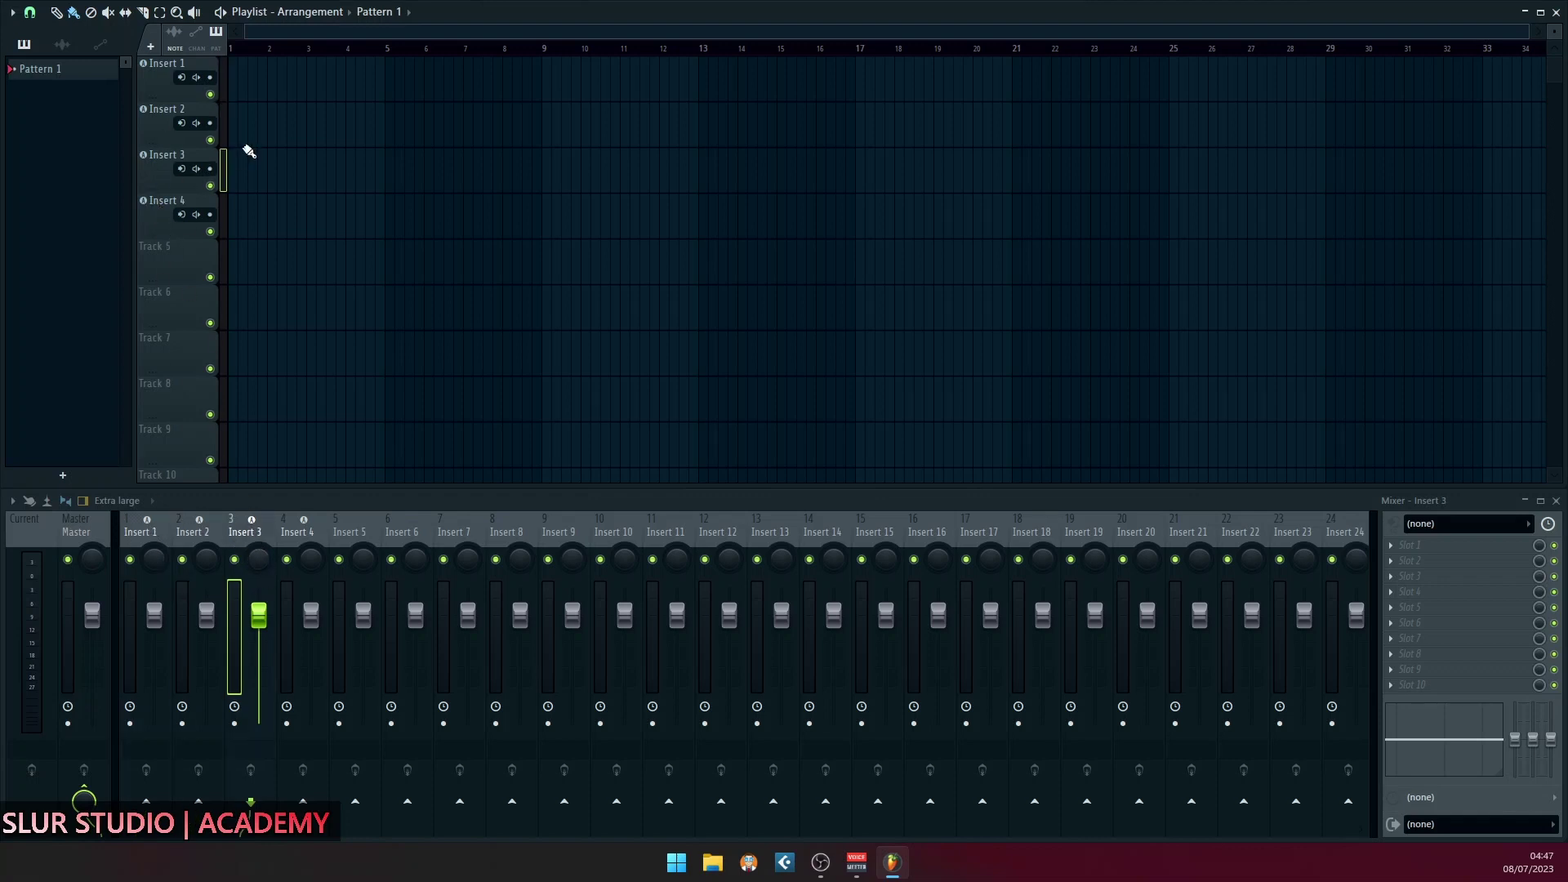
left_click(154, 77)
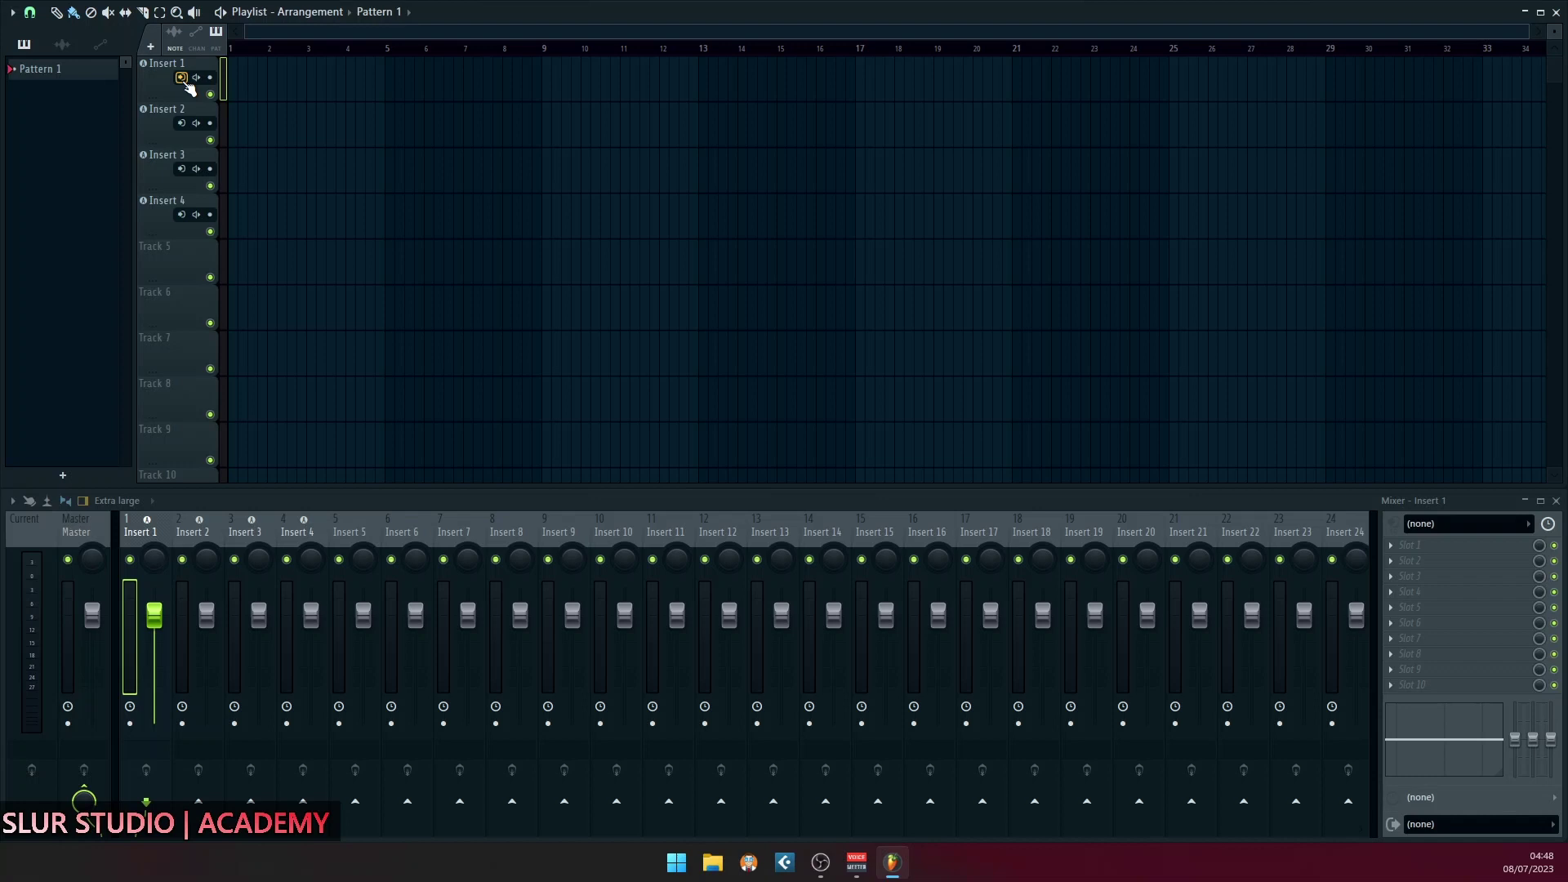
- Set the inputs of Insert 1–4 to VM-VAIO 1, 2, 3 and 4 respectively
left_click(182, 79)
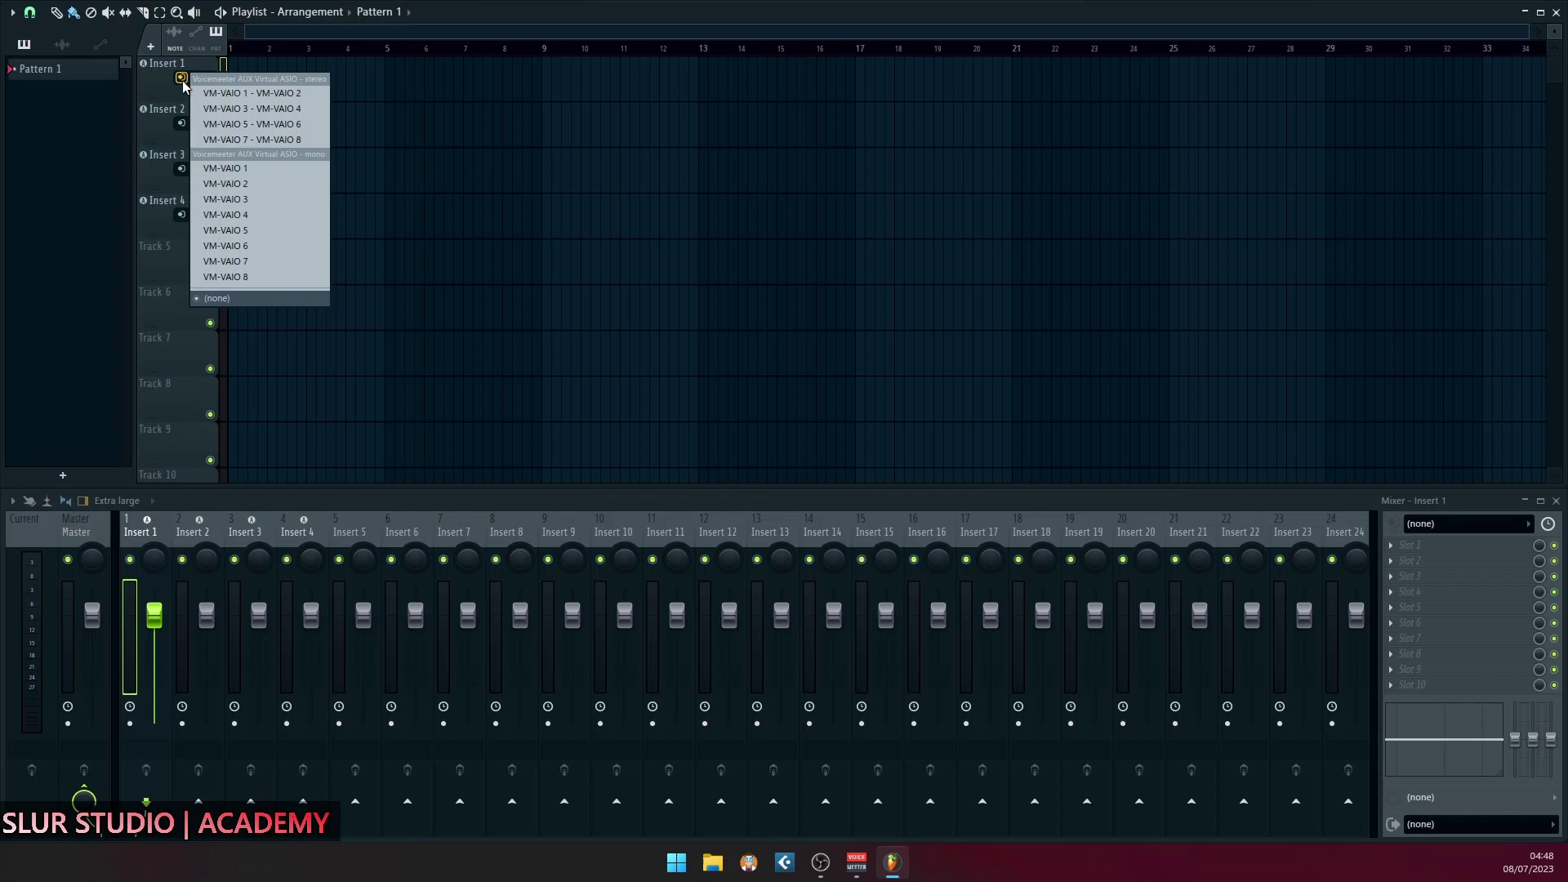
left_click(251, 172)
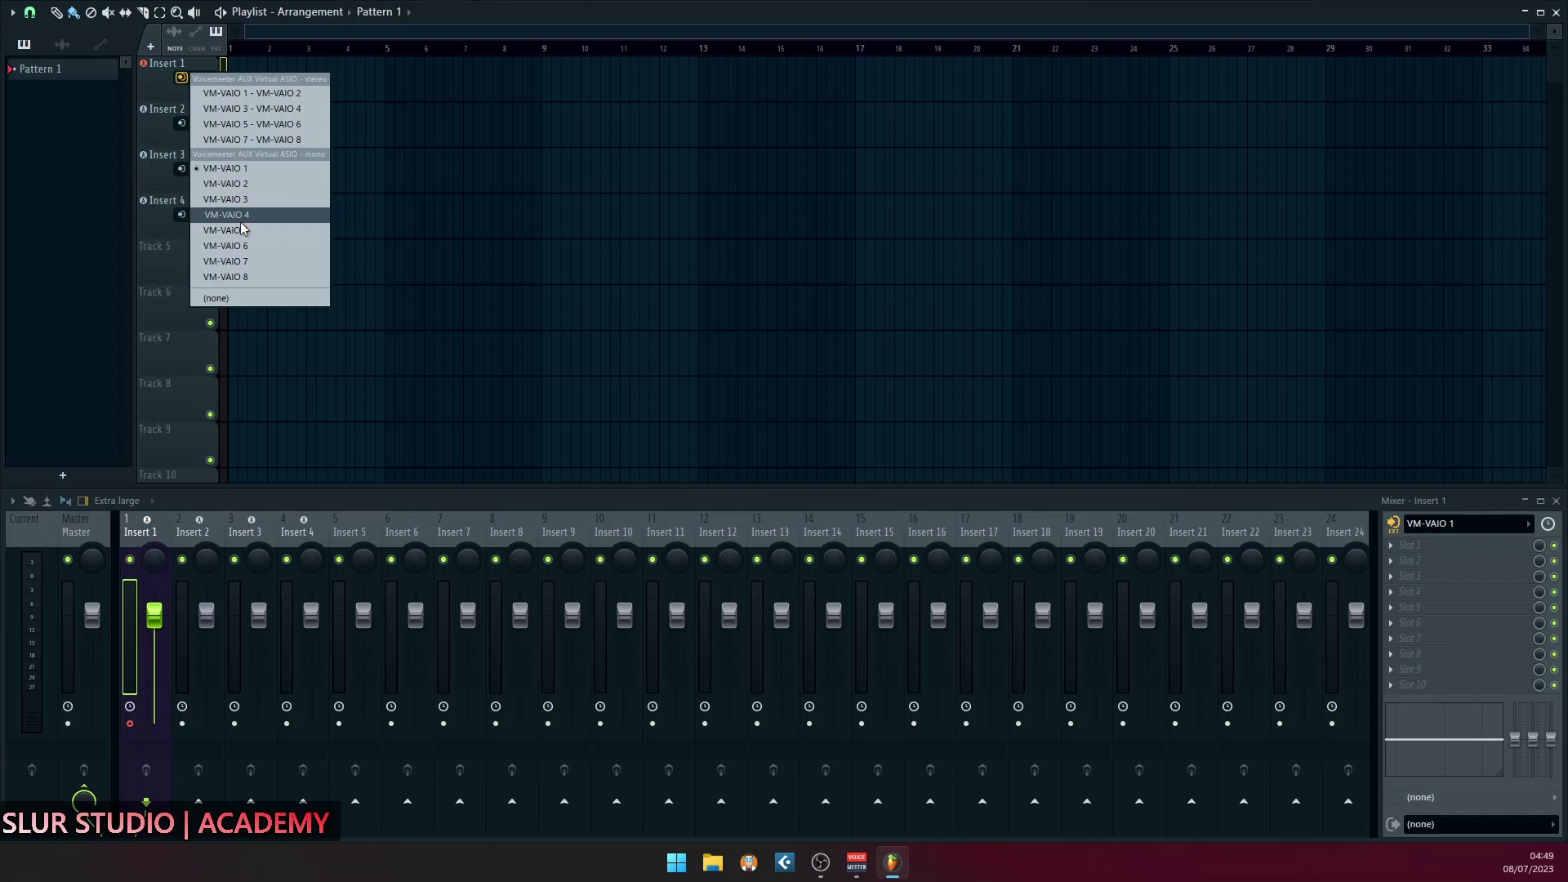
left_click(265, 168)
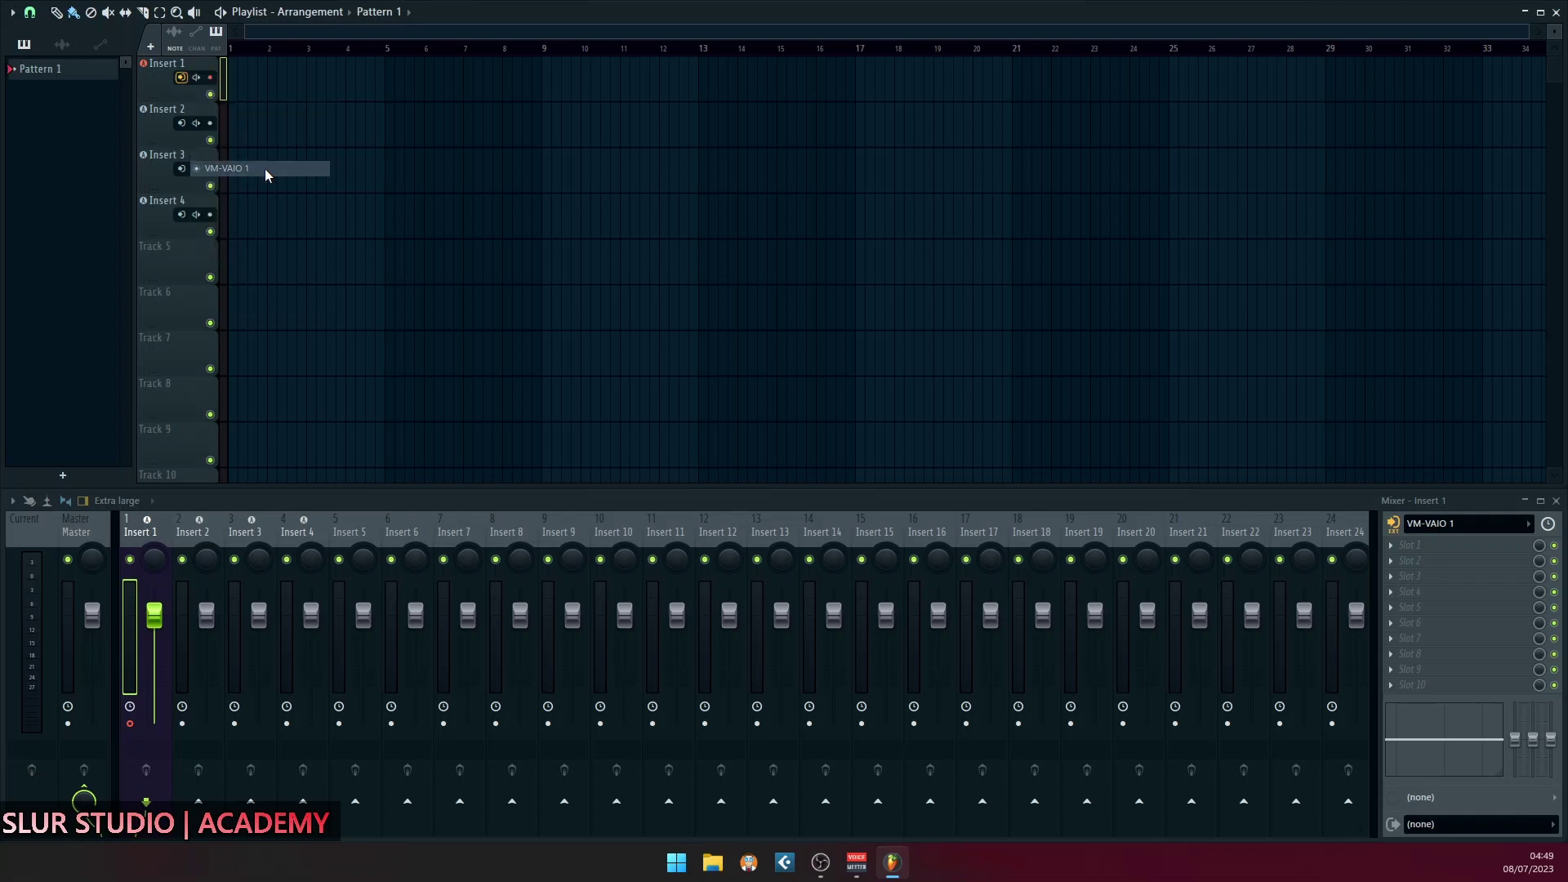
left_click(182, 124)
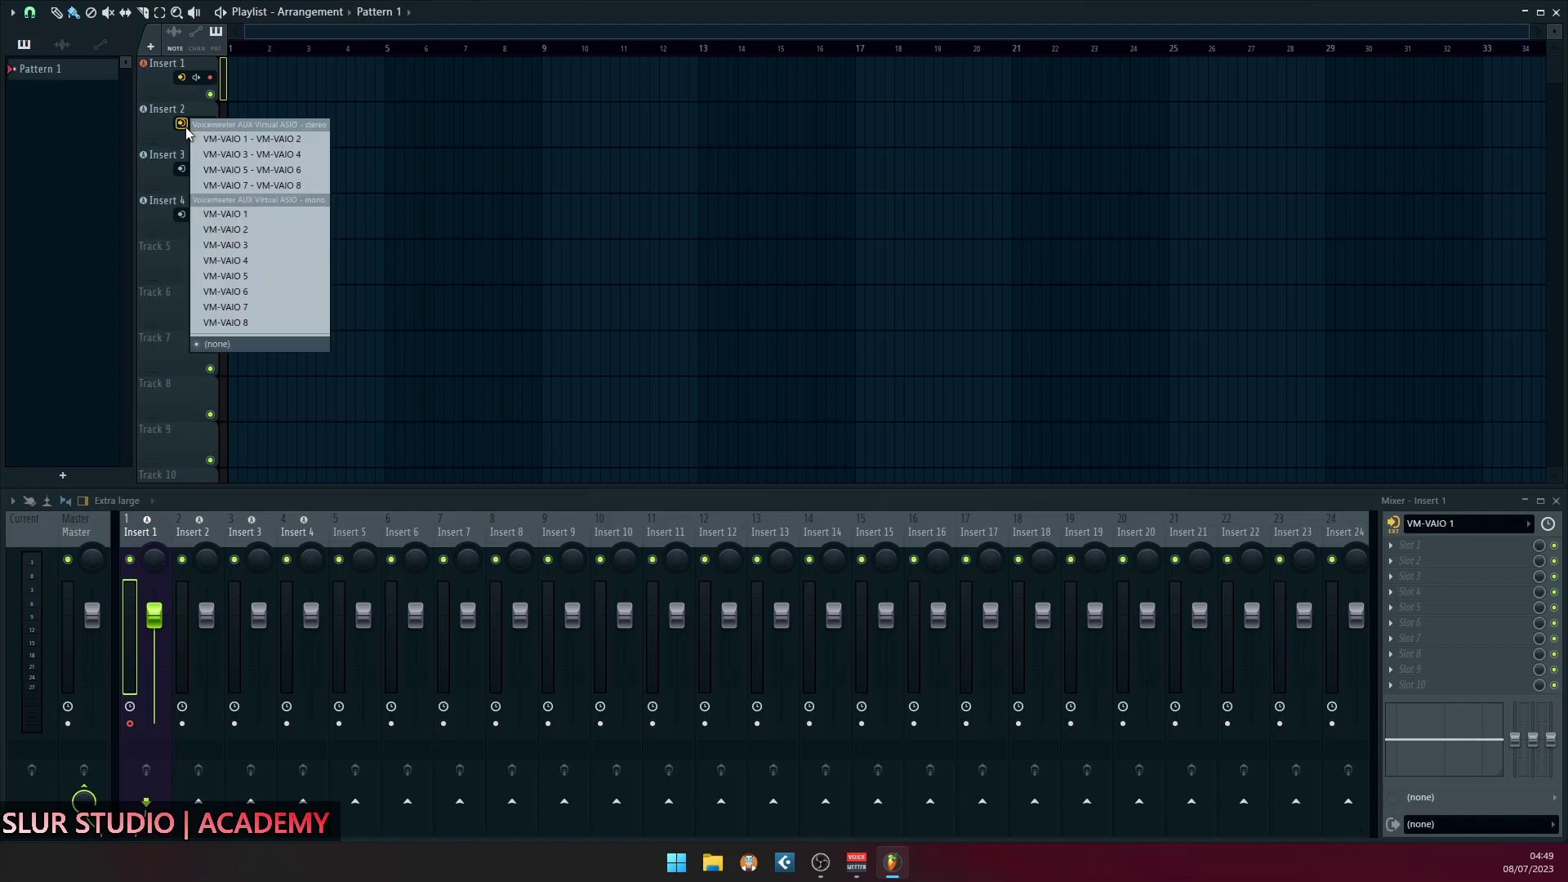
left_click(228, 231)
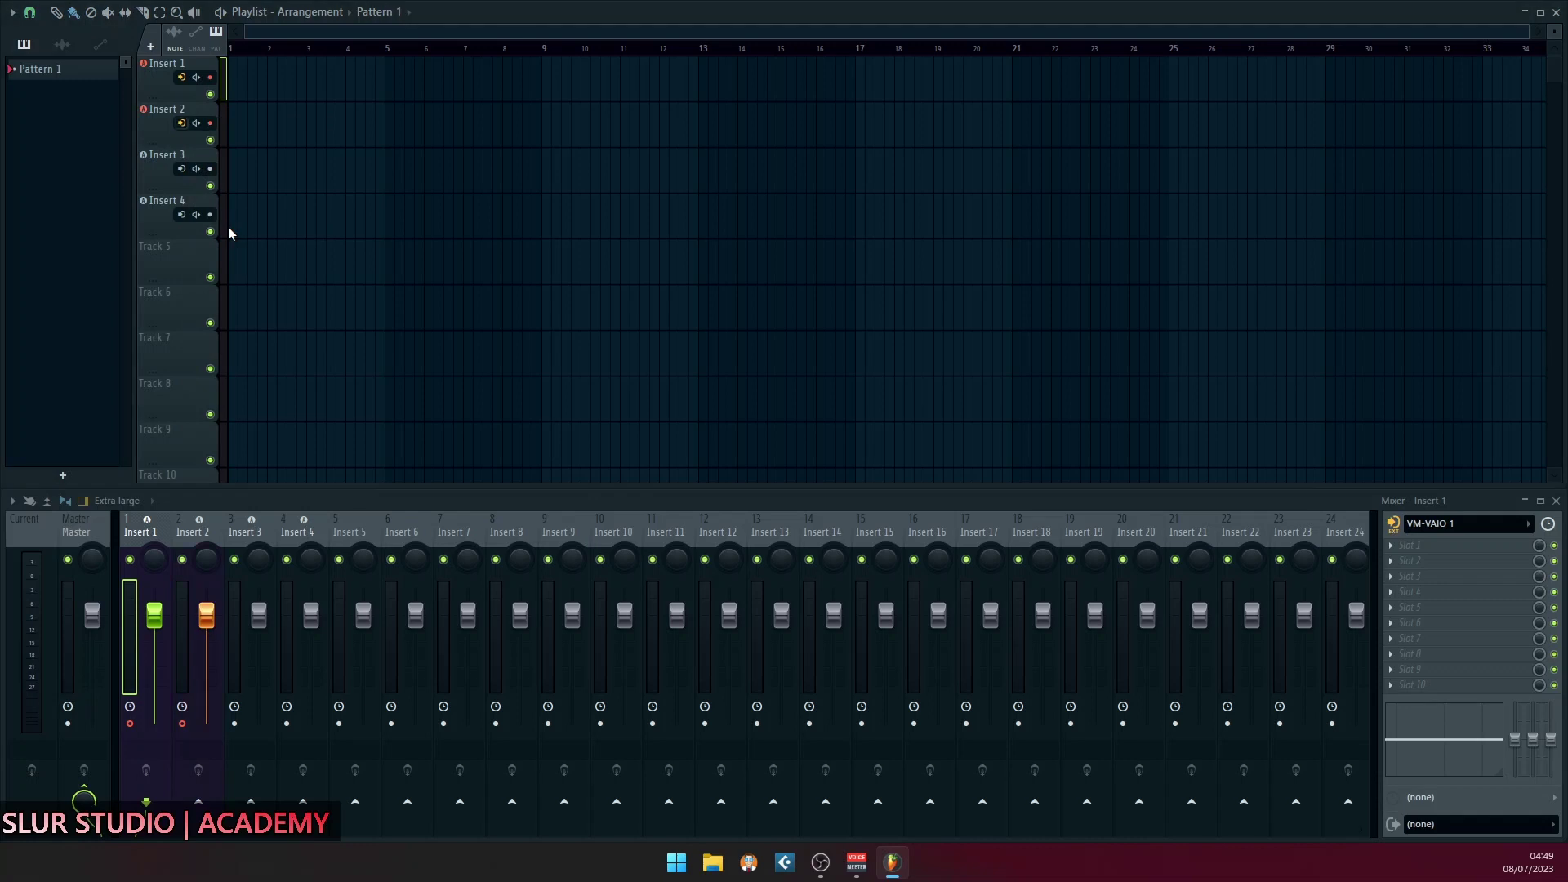
left_click(181, 169)
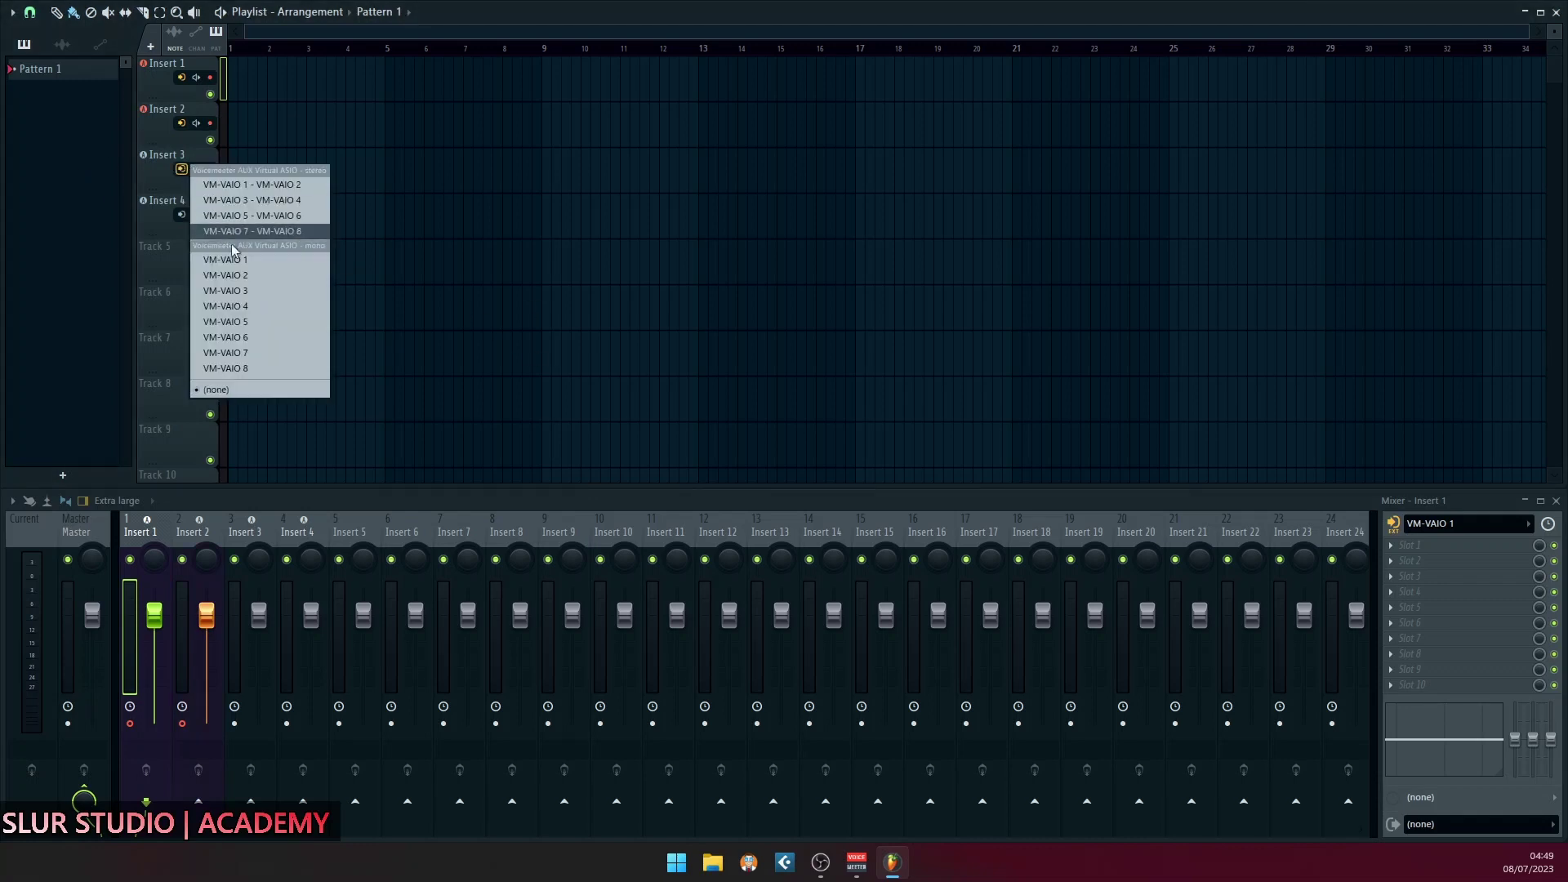
left_click(251, 291)
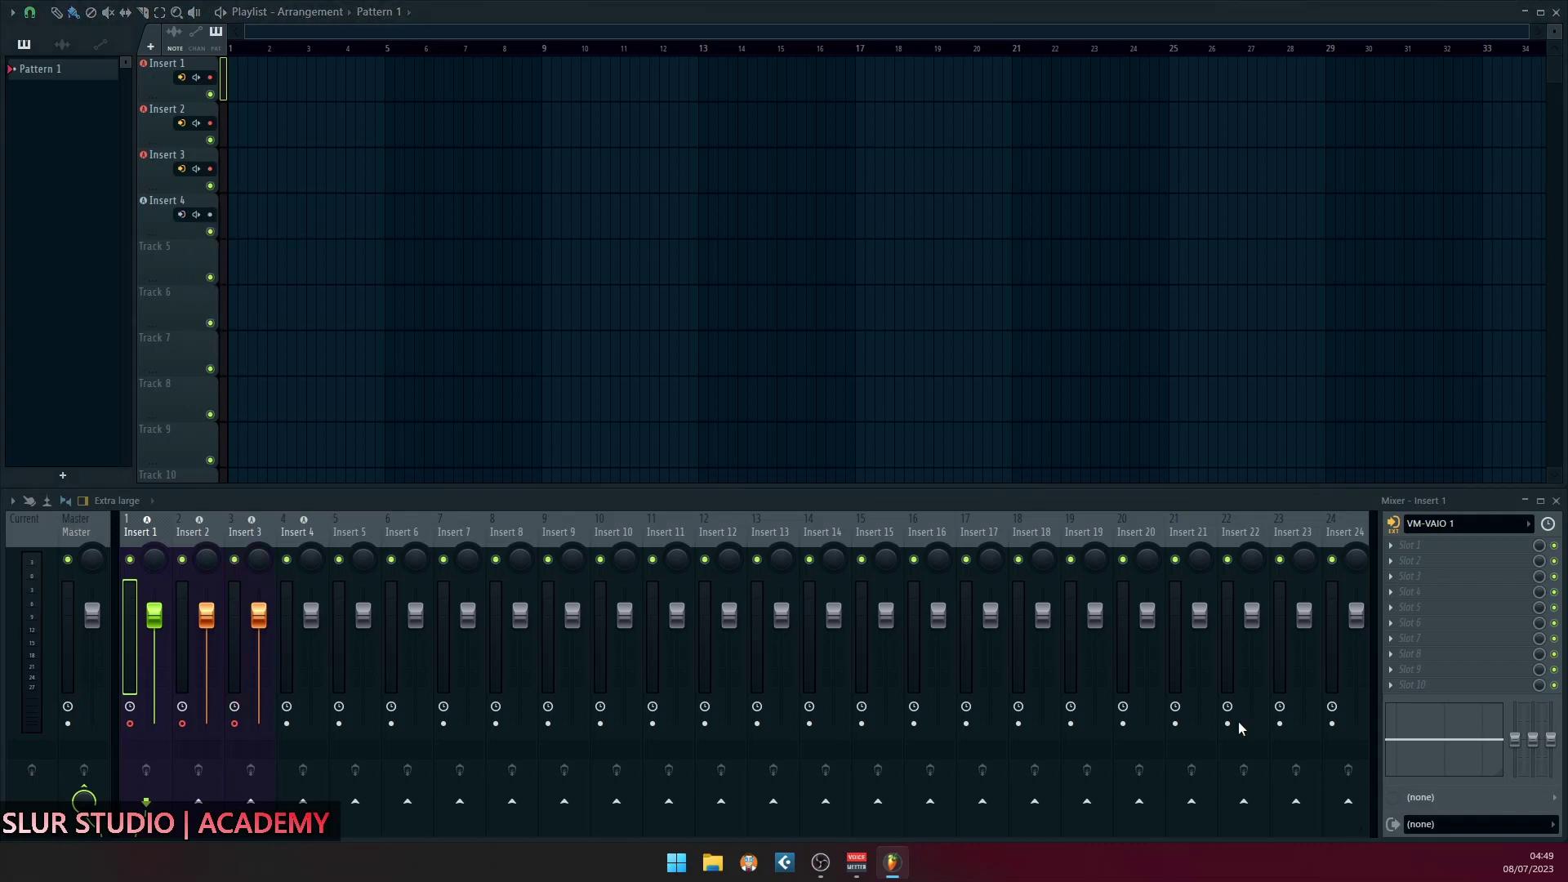
left_click(182, 214)
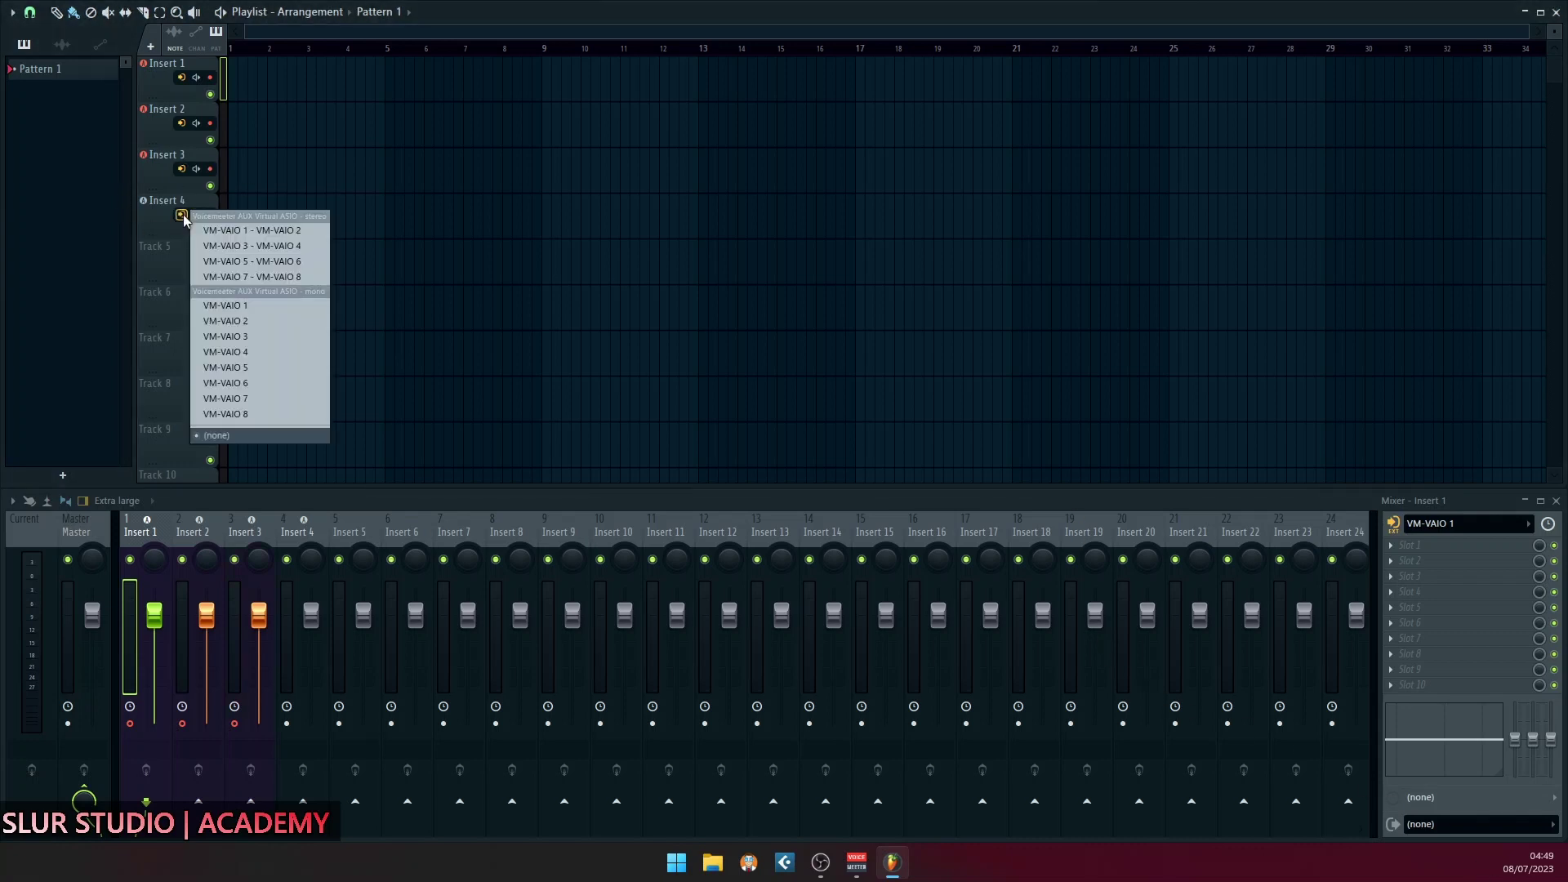
left_click(242, 350)
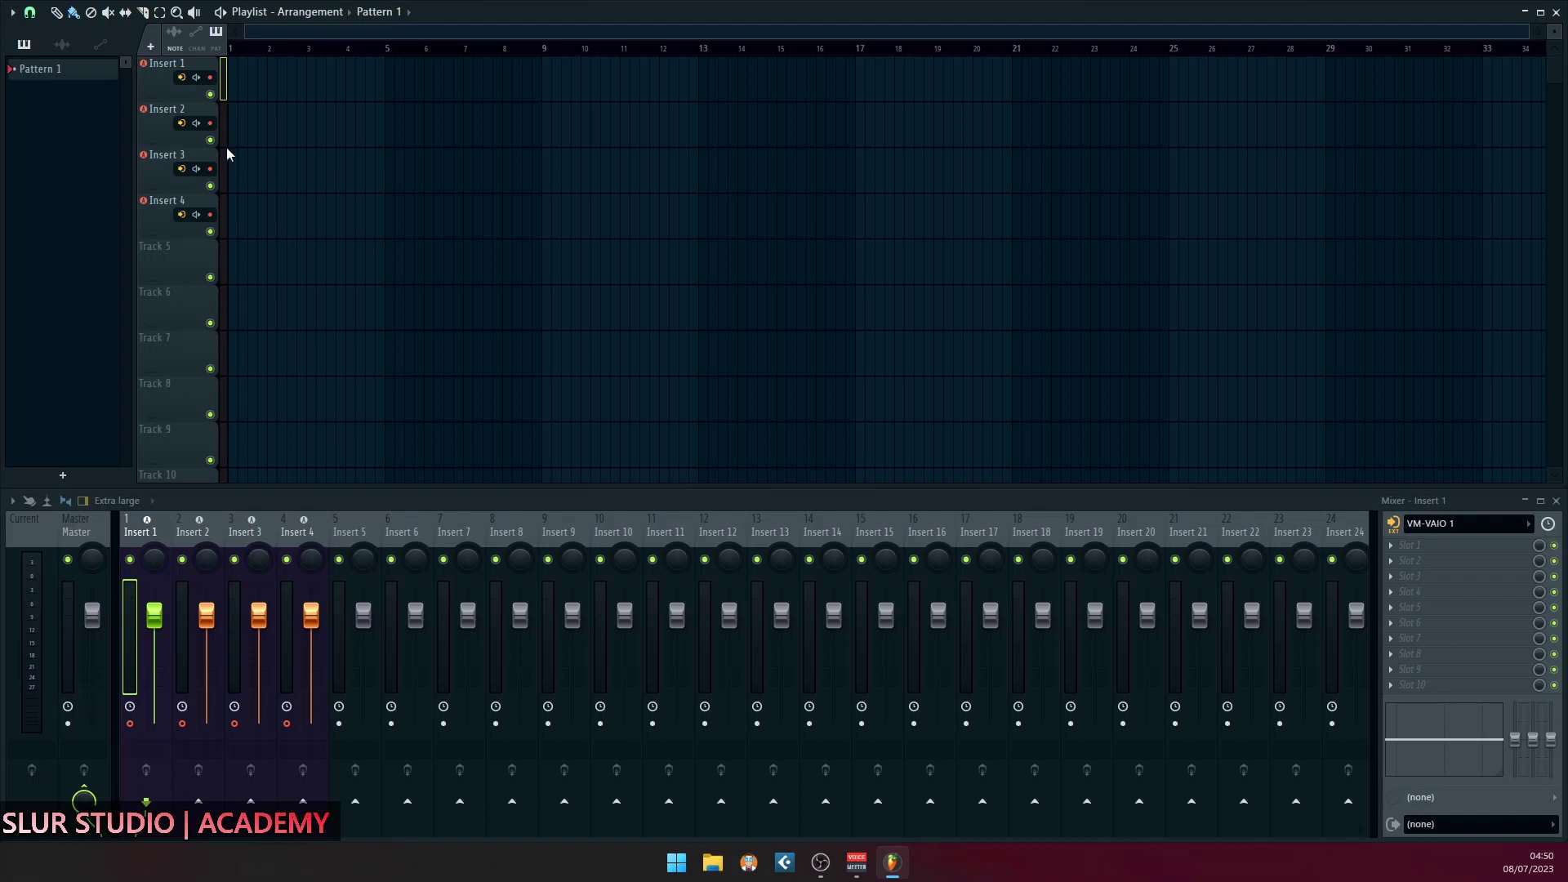
- Confirm Insert 1 monitors 'When armed', then bring up the plugin menu for its Mixer Slot 1
left_click(198, 79)
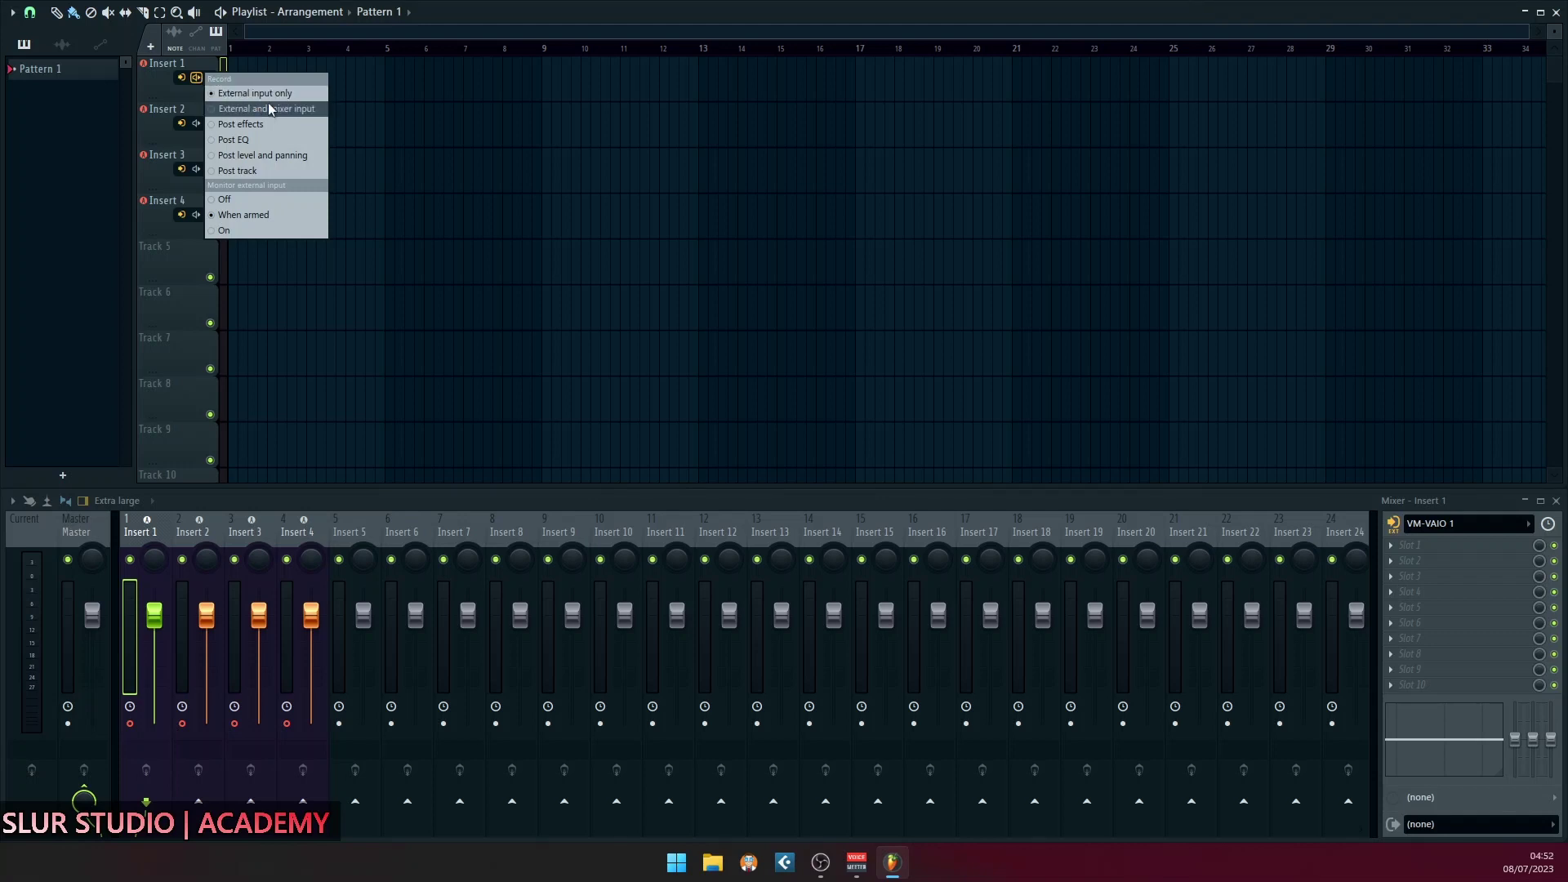
left_click(140, 527)
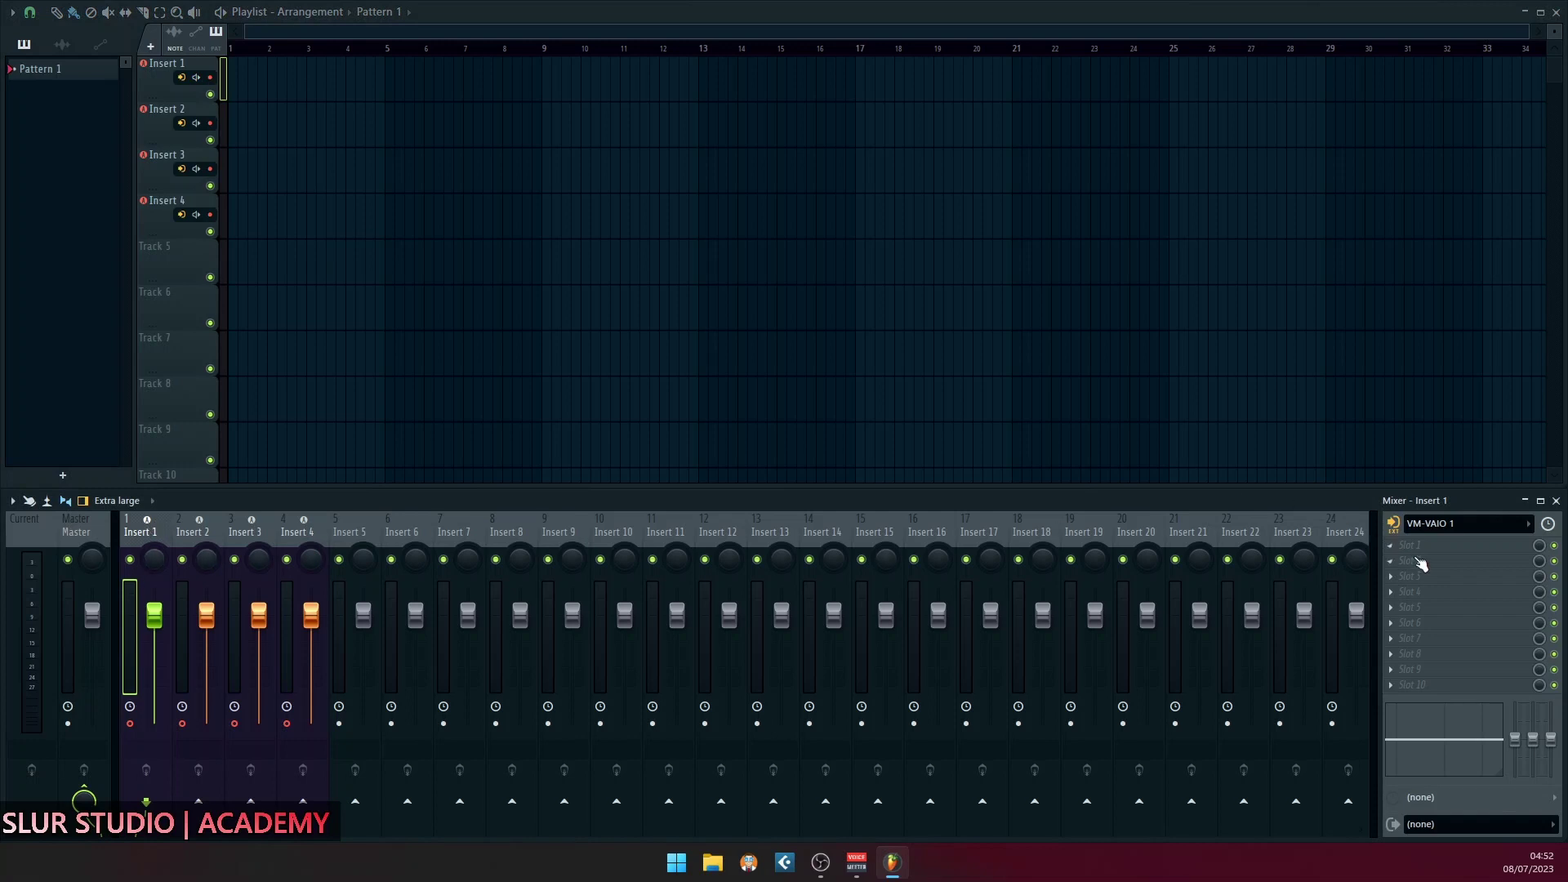
left_click(1387, 546)
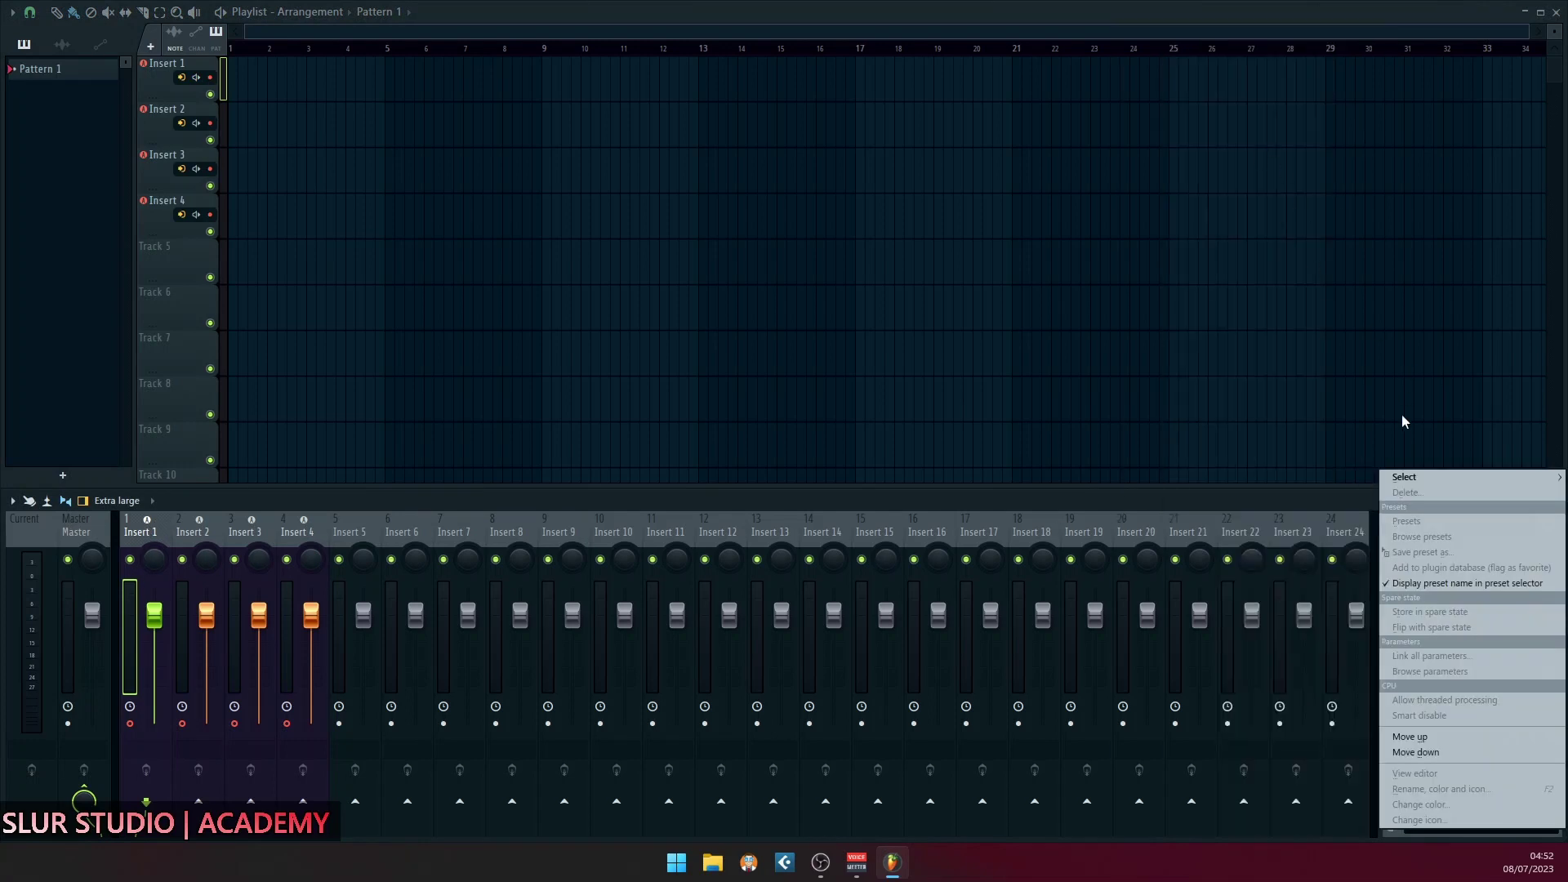
mouse_move(1409, 480)
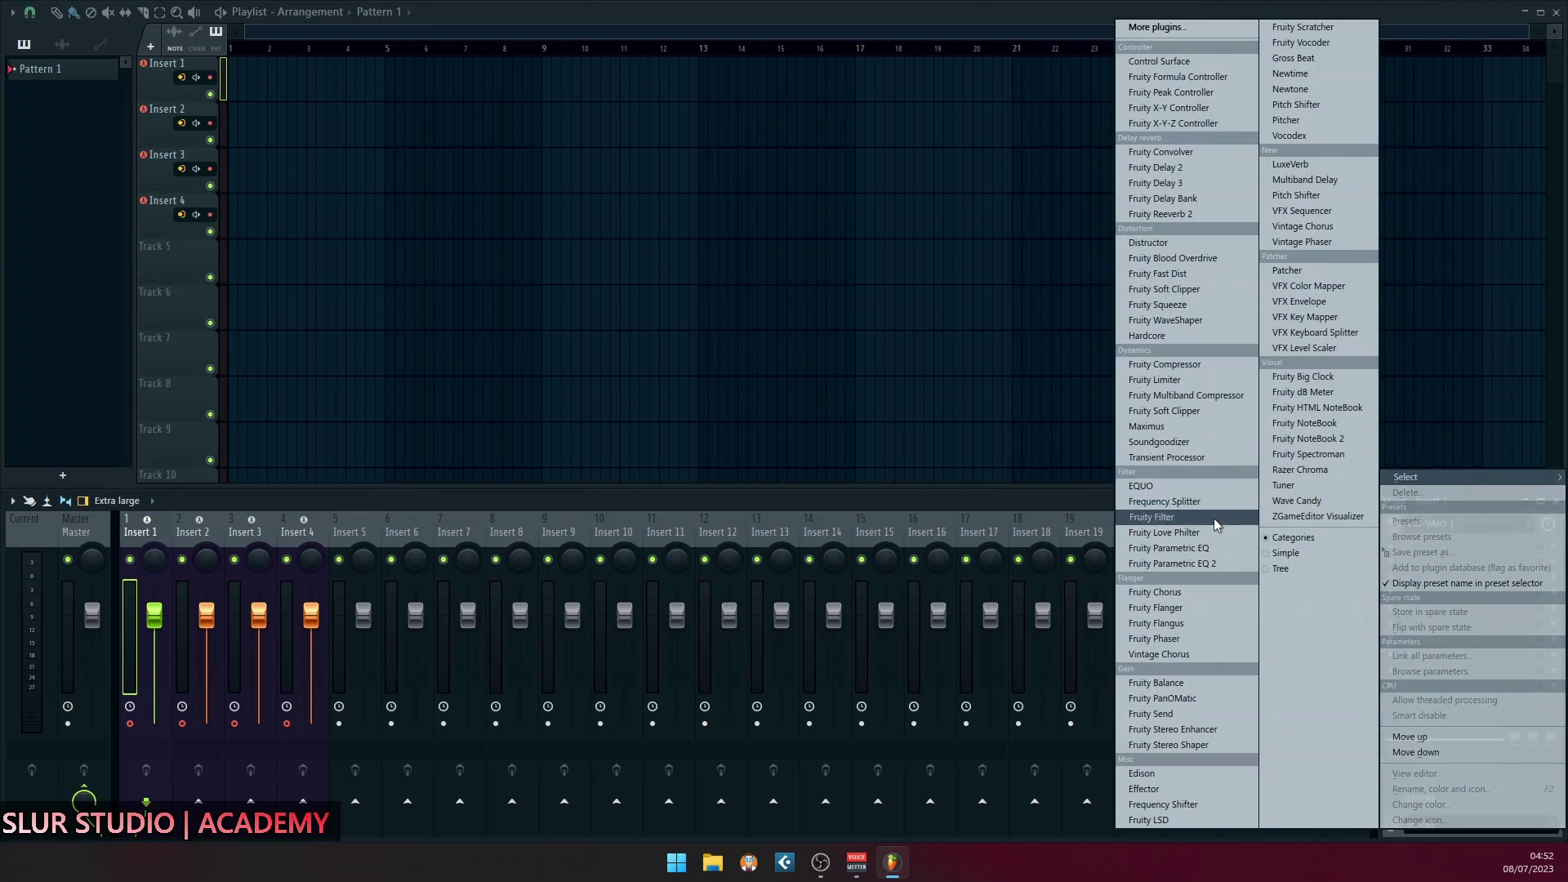
- Load Fruity Reeverb 2 into Insert 1's first slot and show its record input options
left_click(1184, 216)
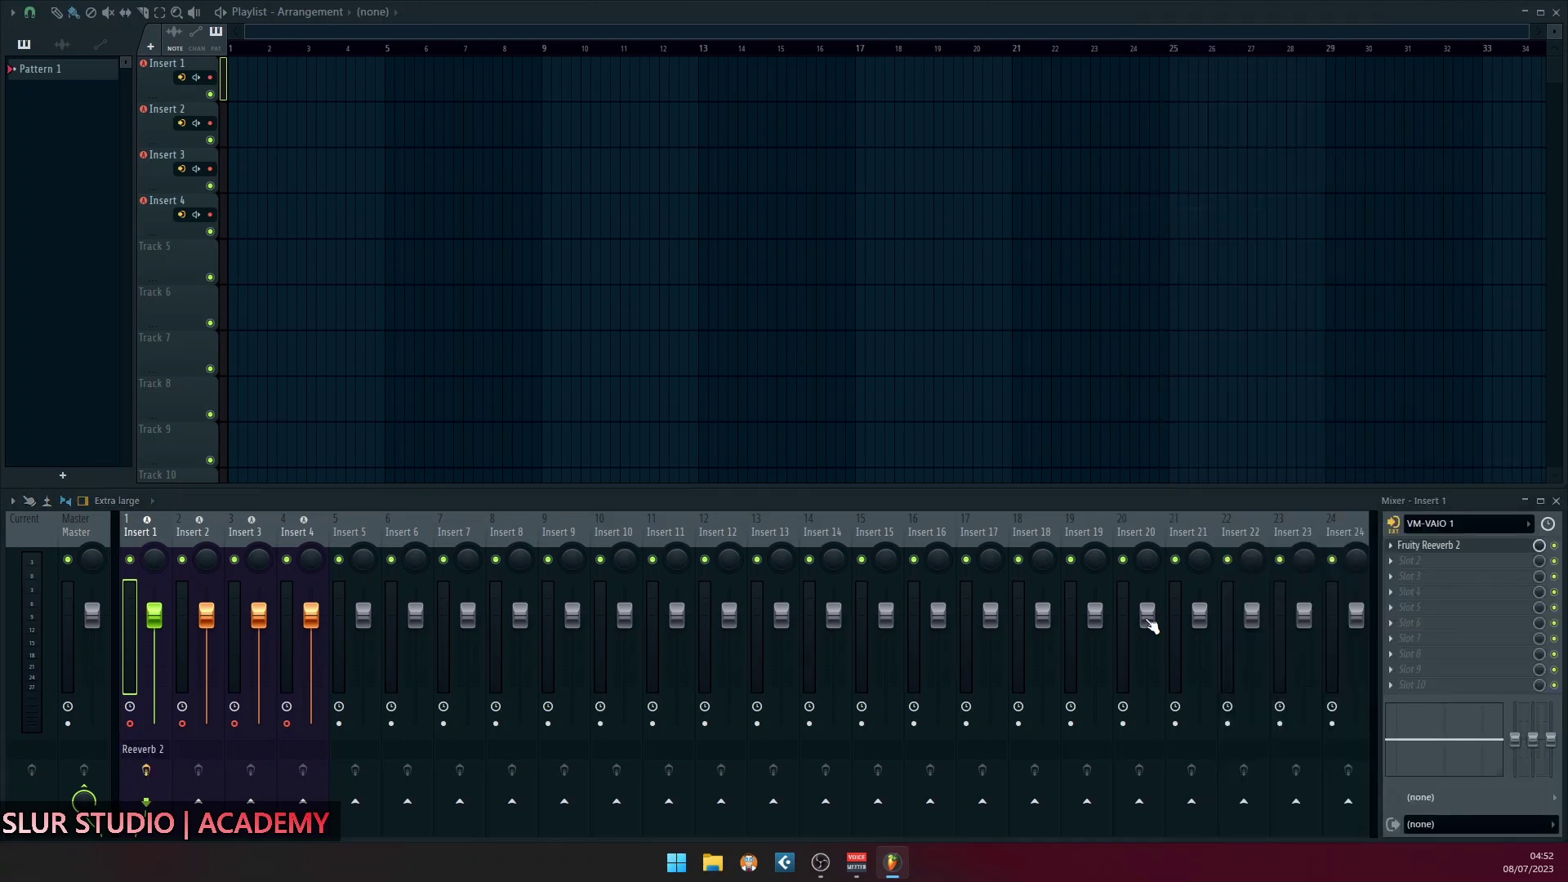
left_click(196, 77)
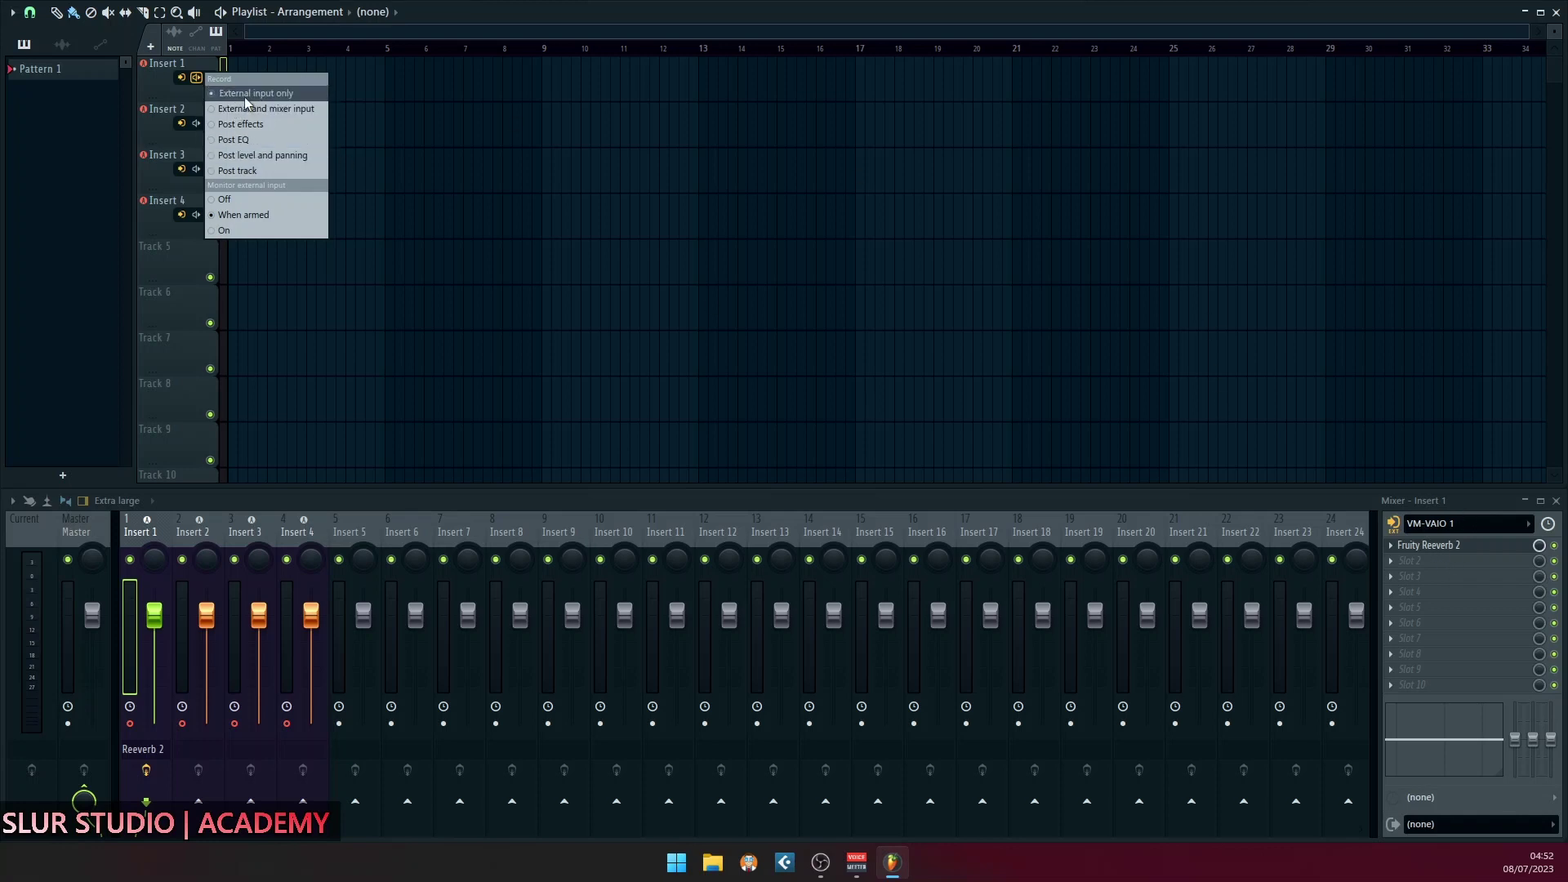
- Change Insert 1's record source from External and mixer input to Post track, leaving Insert 2 unchanged
left_click(200, 79)
left_click(199, 78)
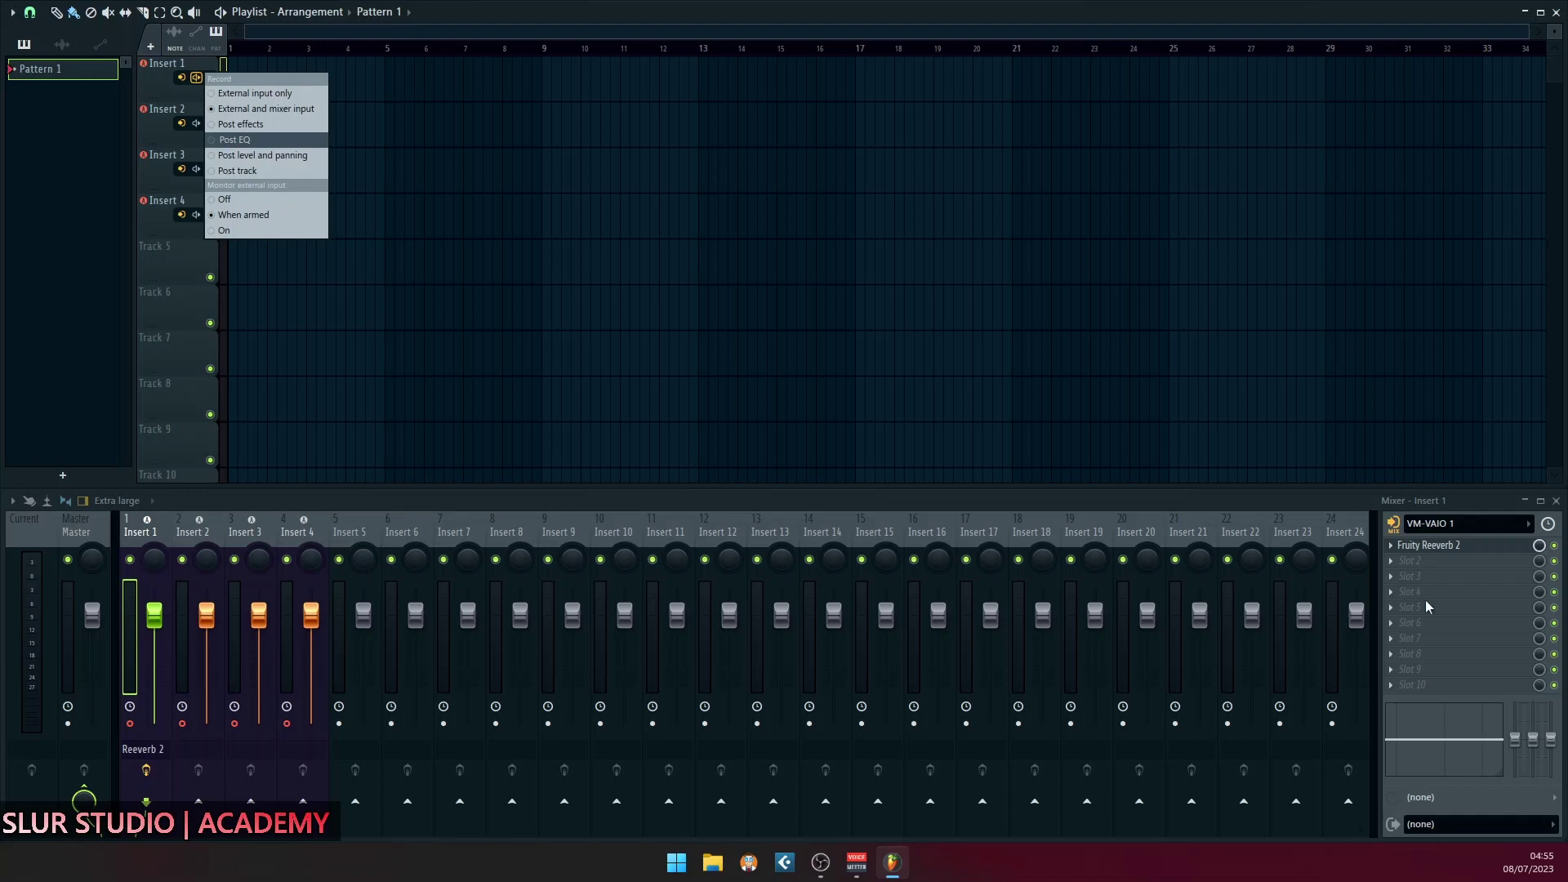
left_click(1405, 740)
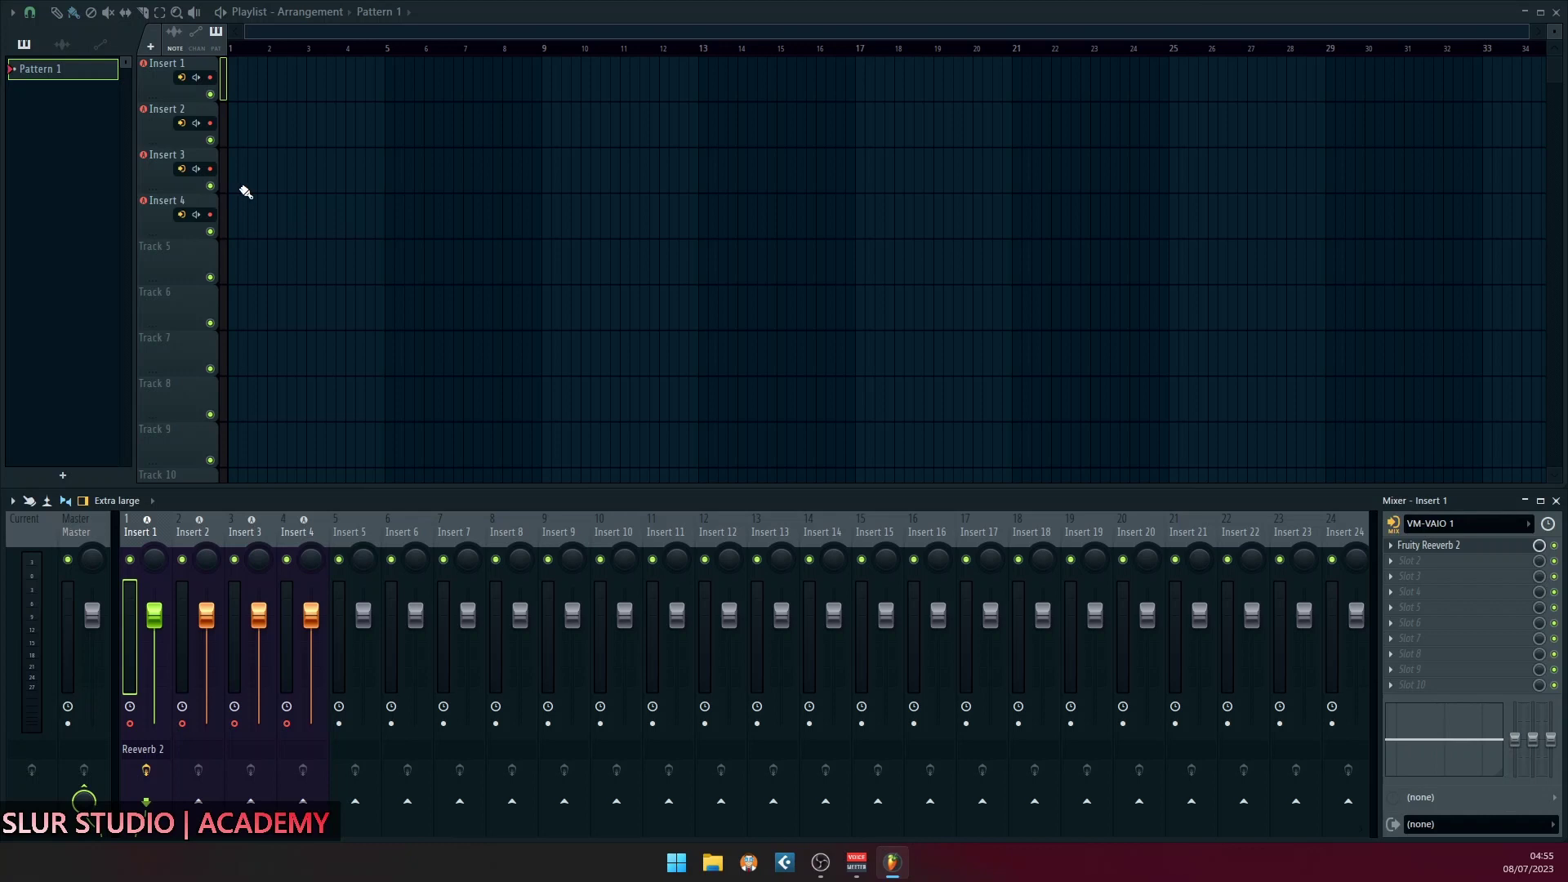
left_click(196, 122)
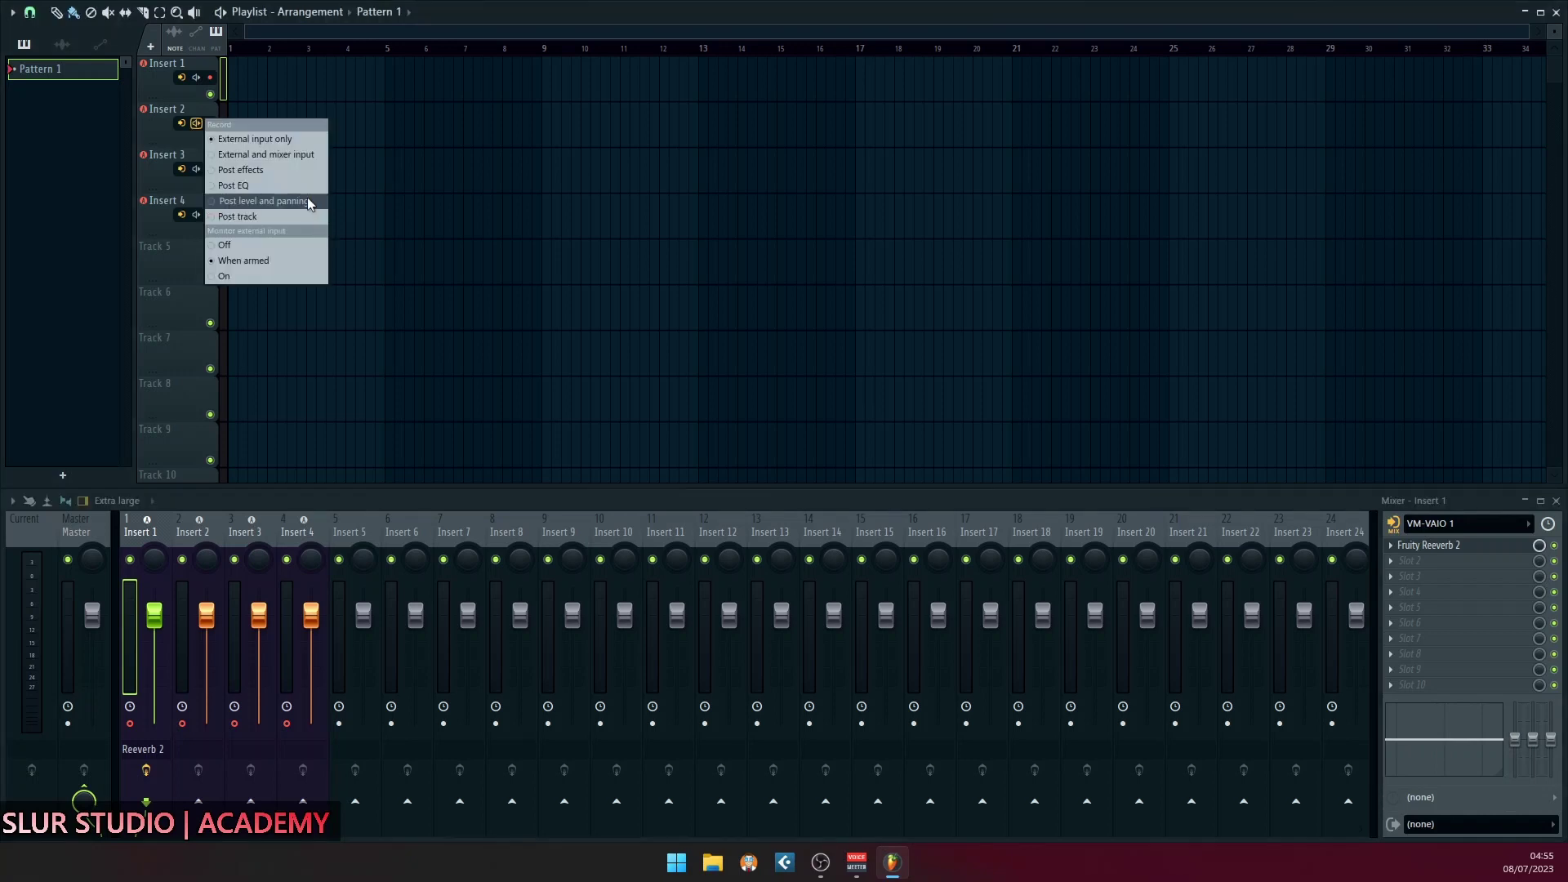
left_click(155, 557)
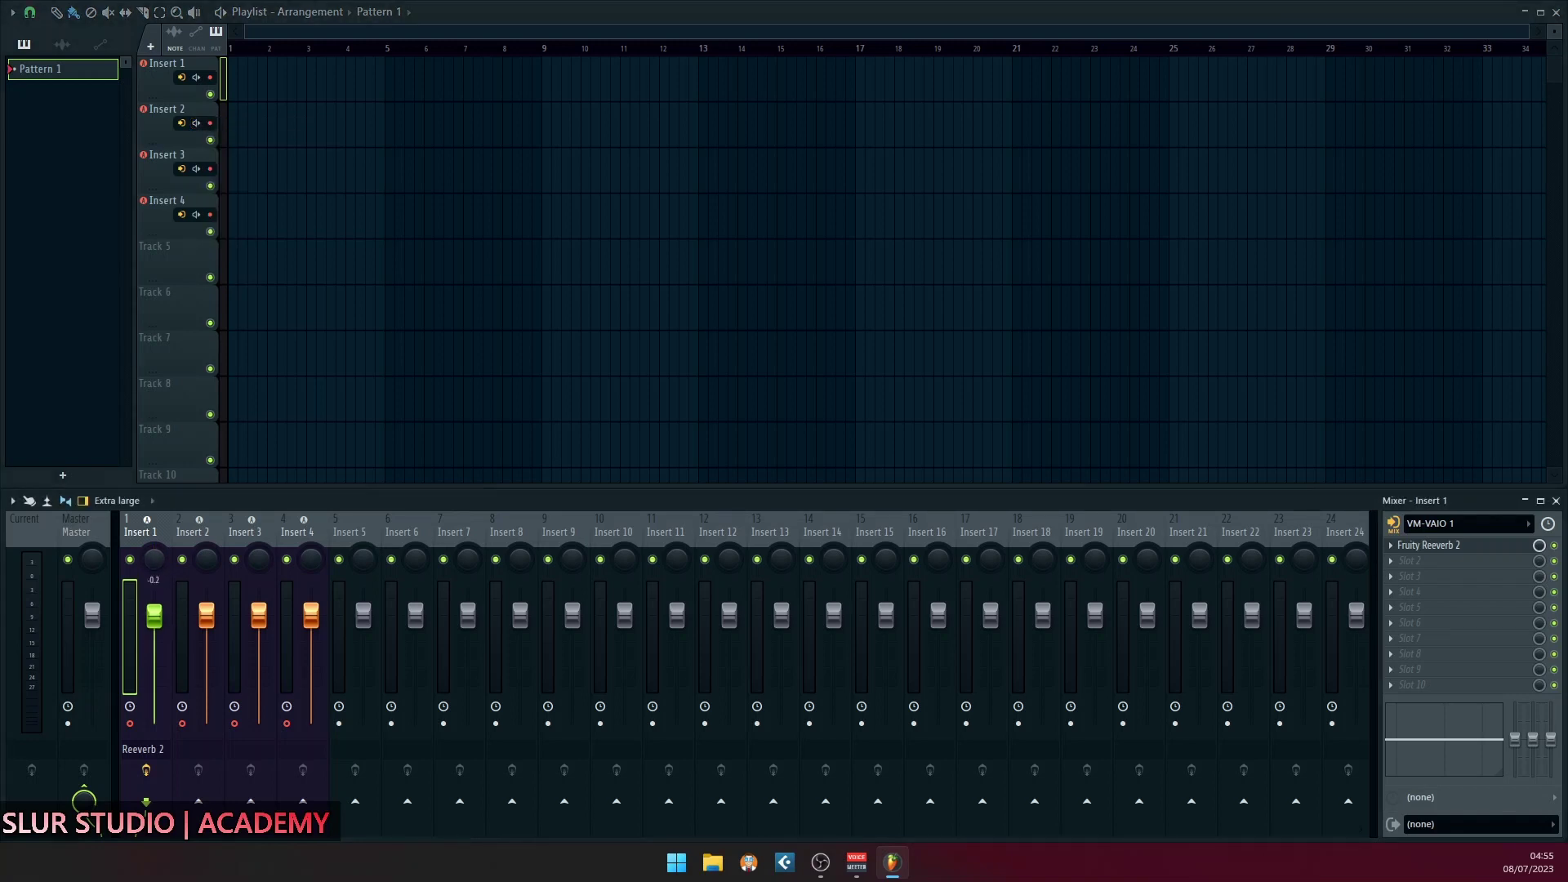
left_click(196, 78)
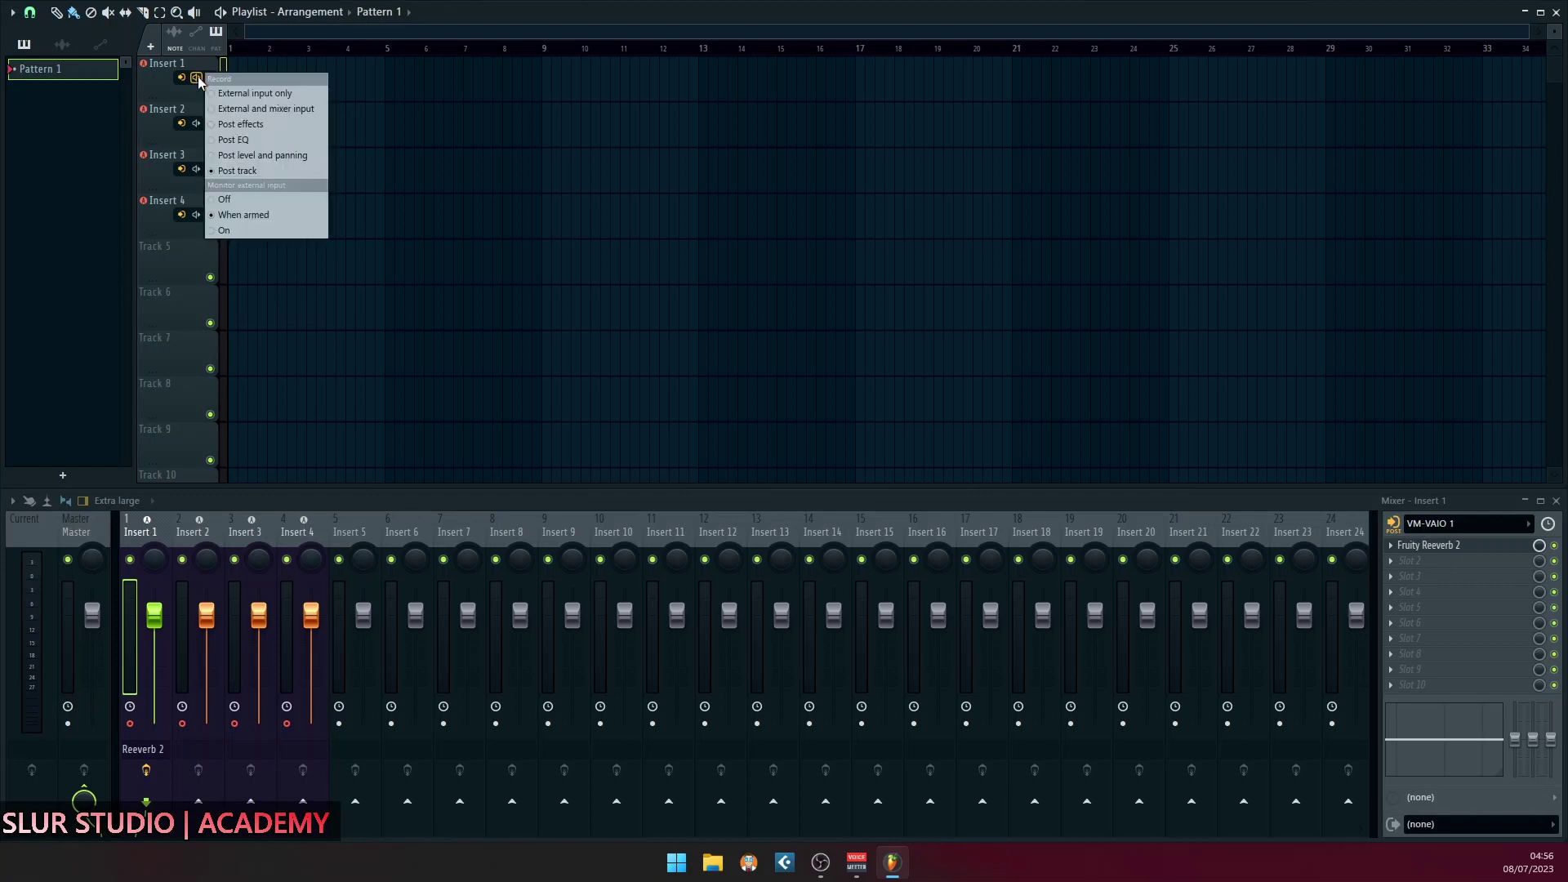
- Set Monitor external input to Off on Insert 1–4 and Ctrl+scroll to enlarge track heights
left_click(265, 216)
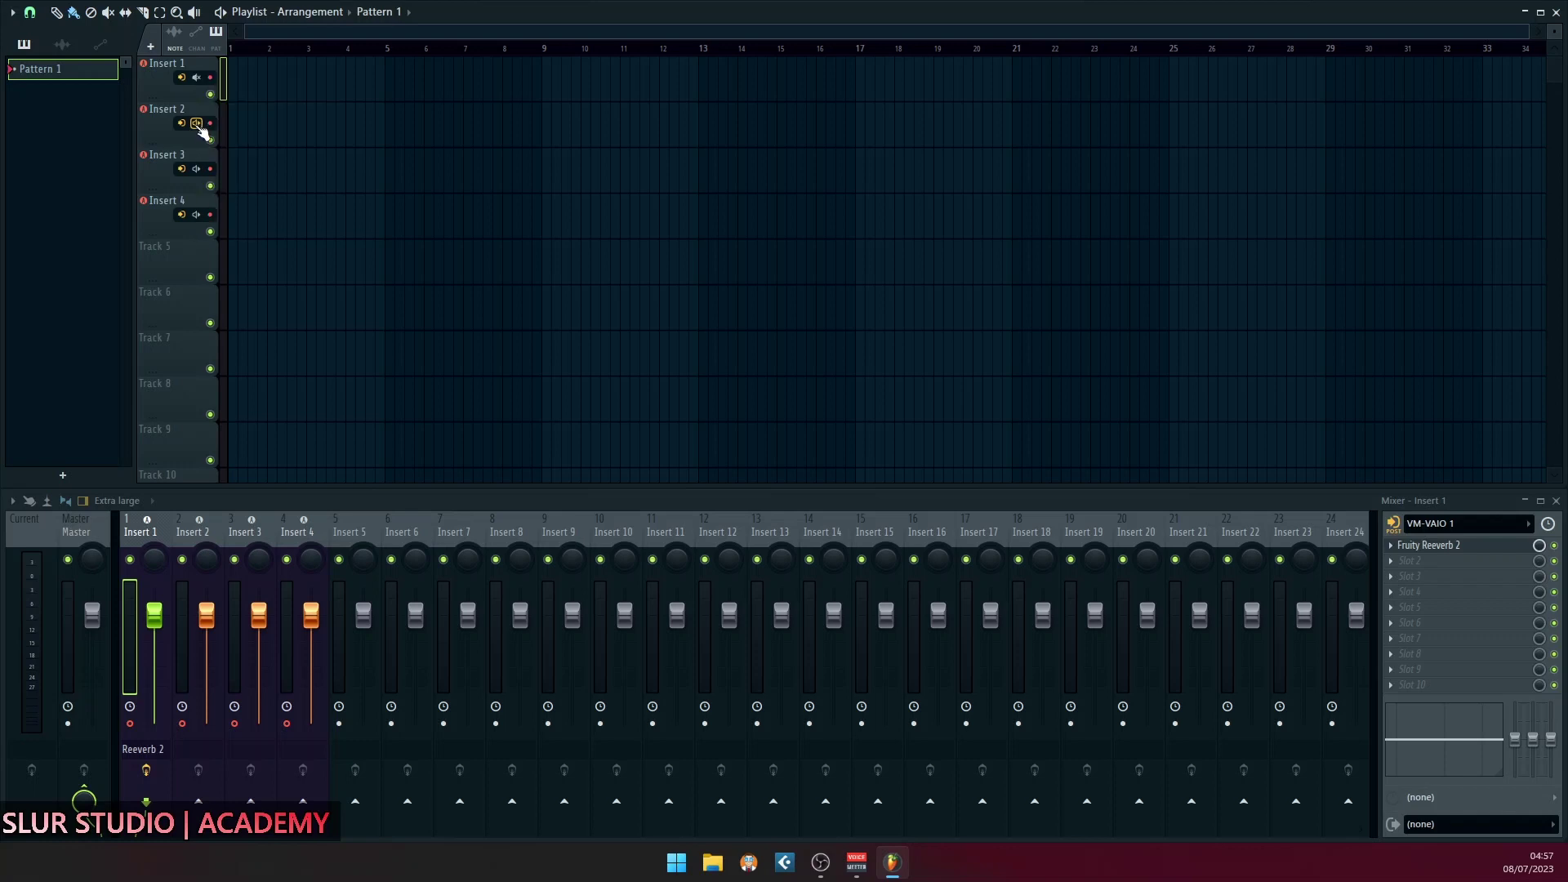
left_click(199, 127)
left_click(243, 245)
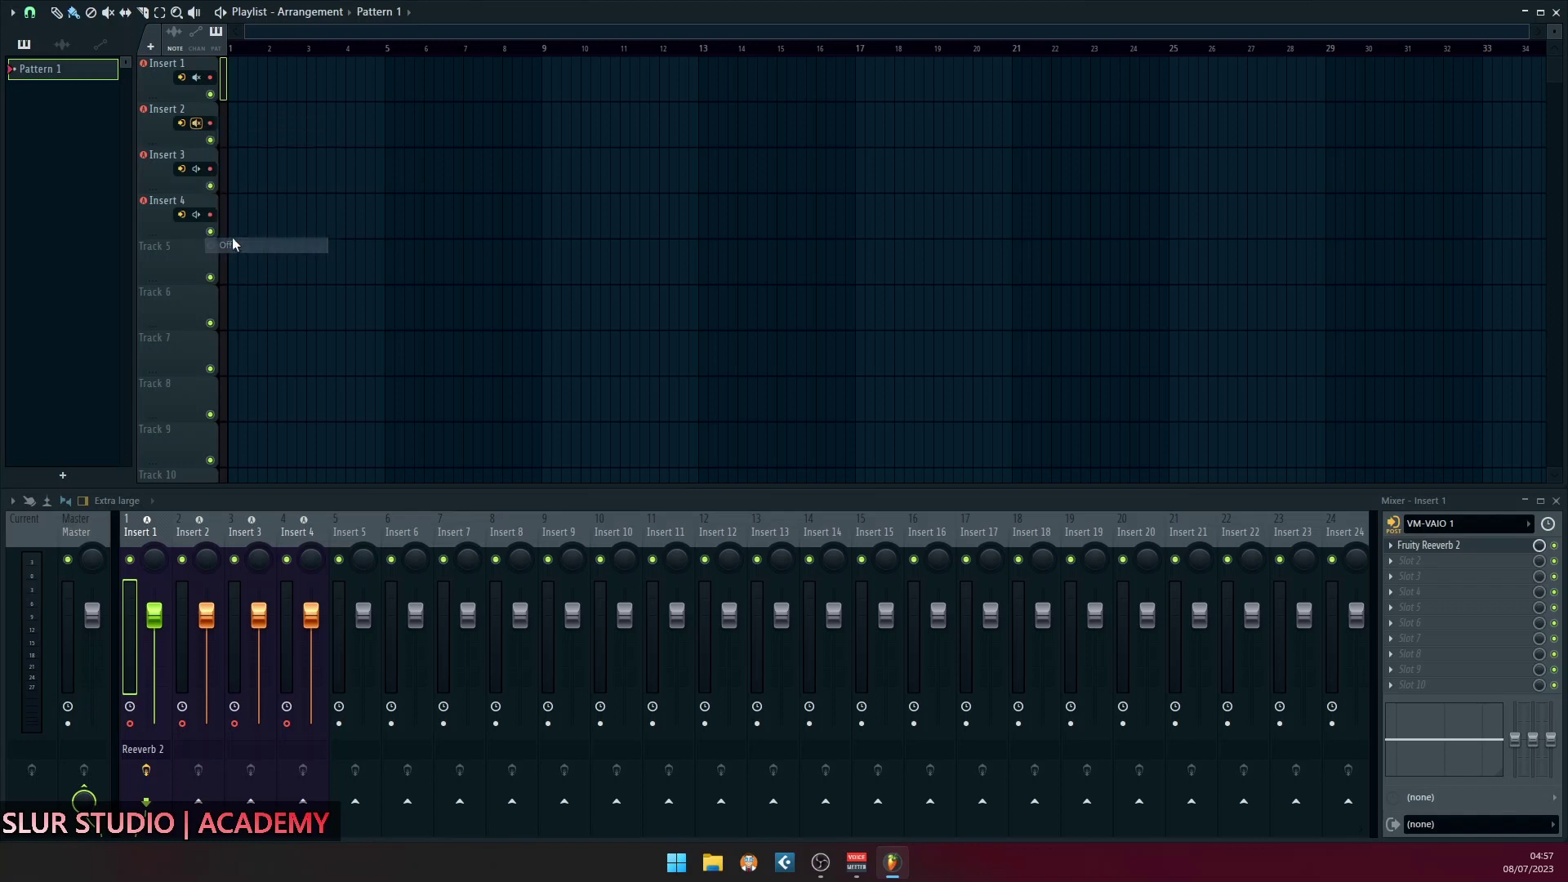
left_click(197, 169)
left_click(251, 291)
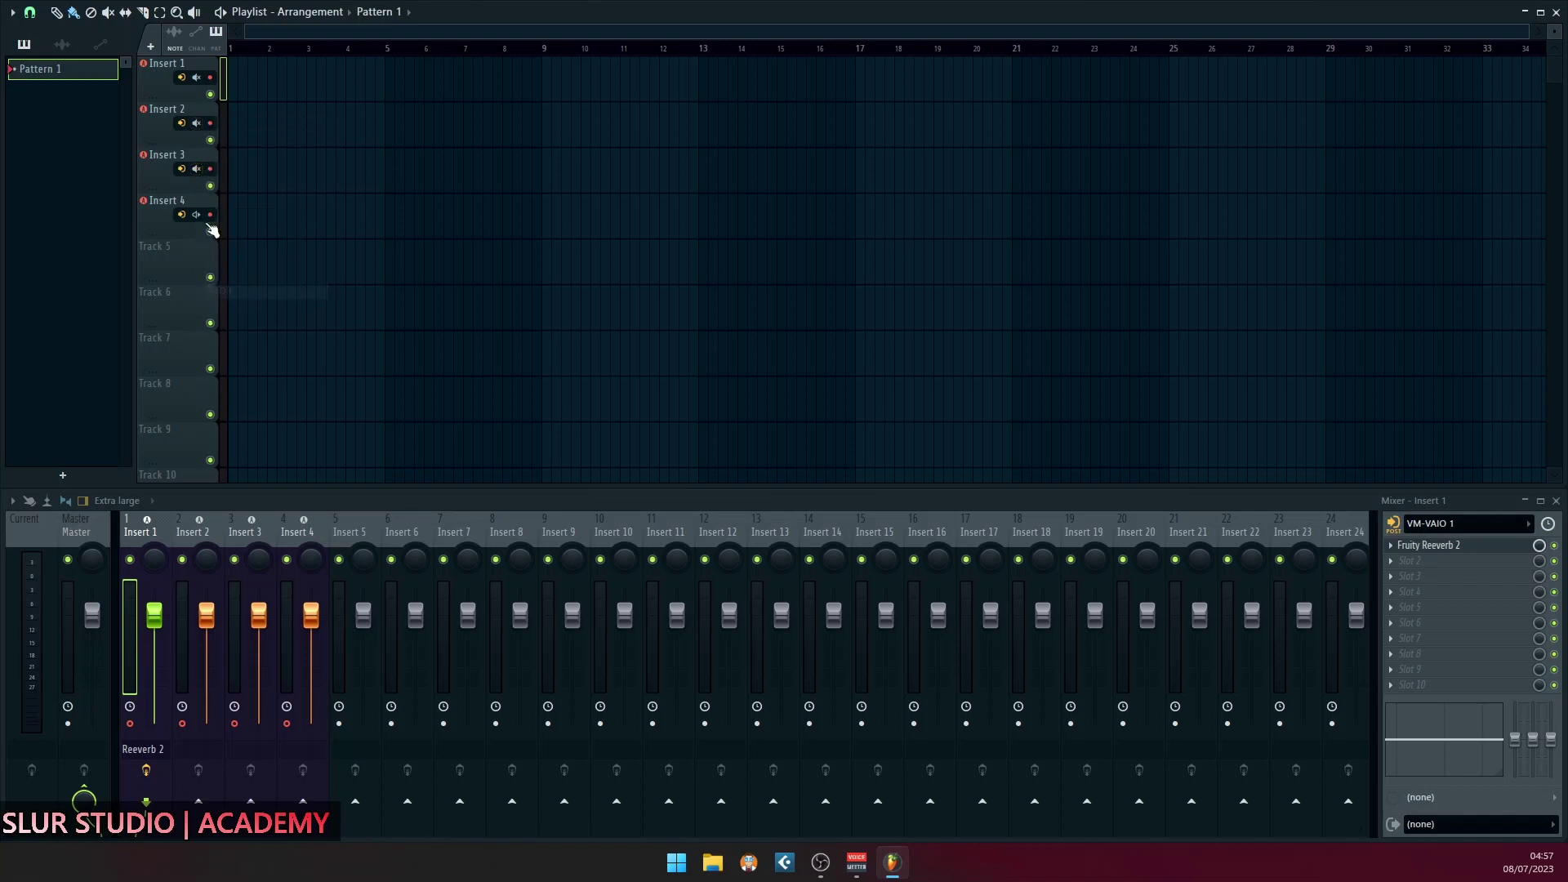
left_click(196, 215)
left_click(256, 337)
scroll(1555, 33, "up", 2)
scroll(542, 414, "up", 2)
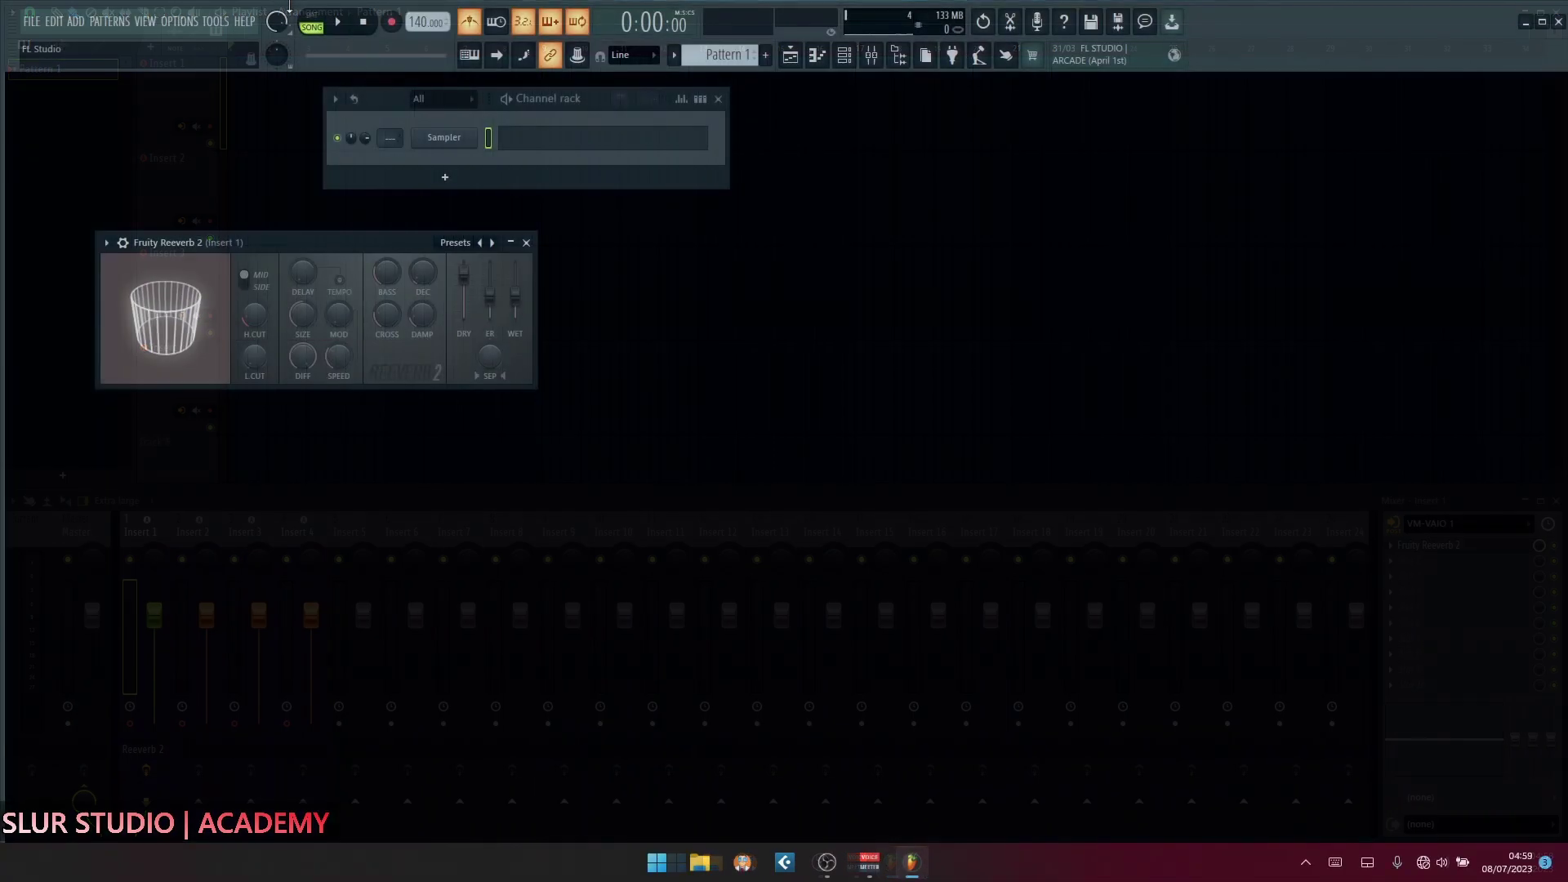
- Close the Fruity Reeverb 2 plugin window with its X button
mouse_move(917, 878)
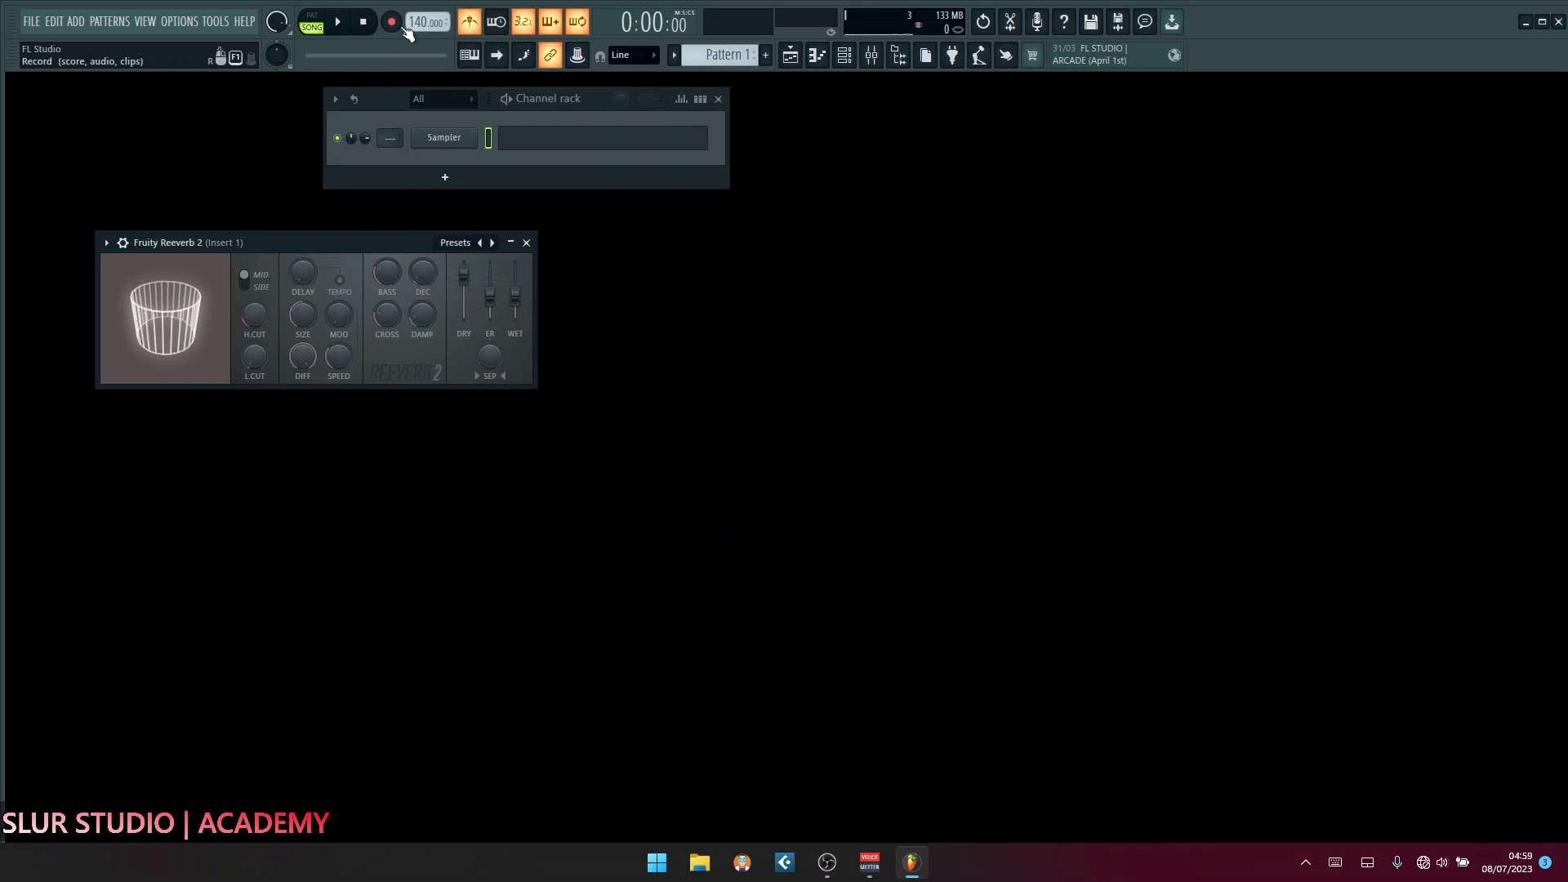
left_click(527, 243)
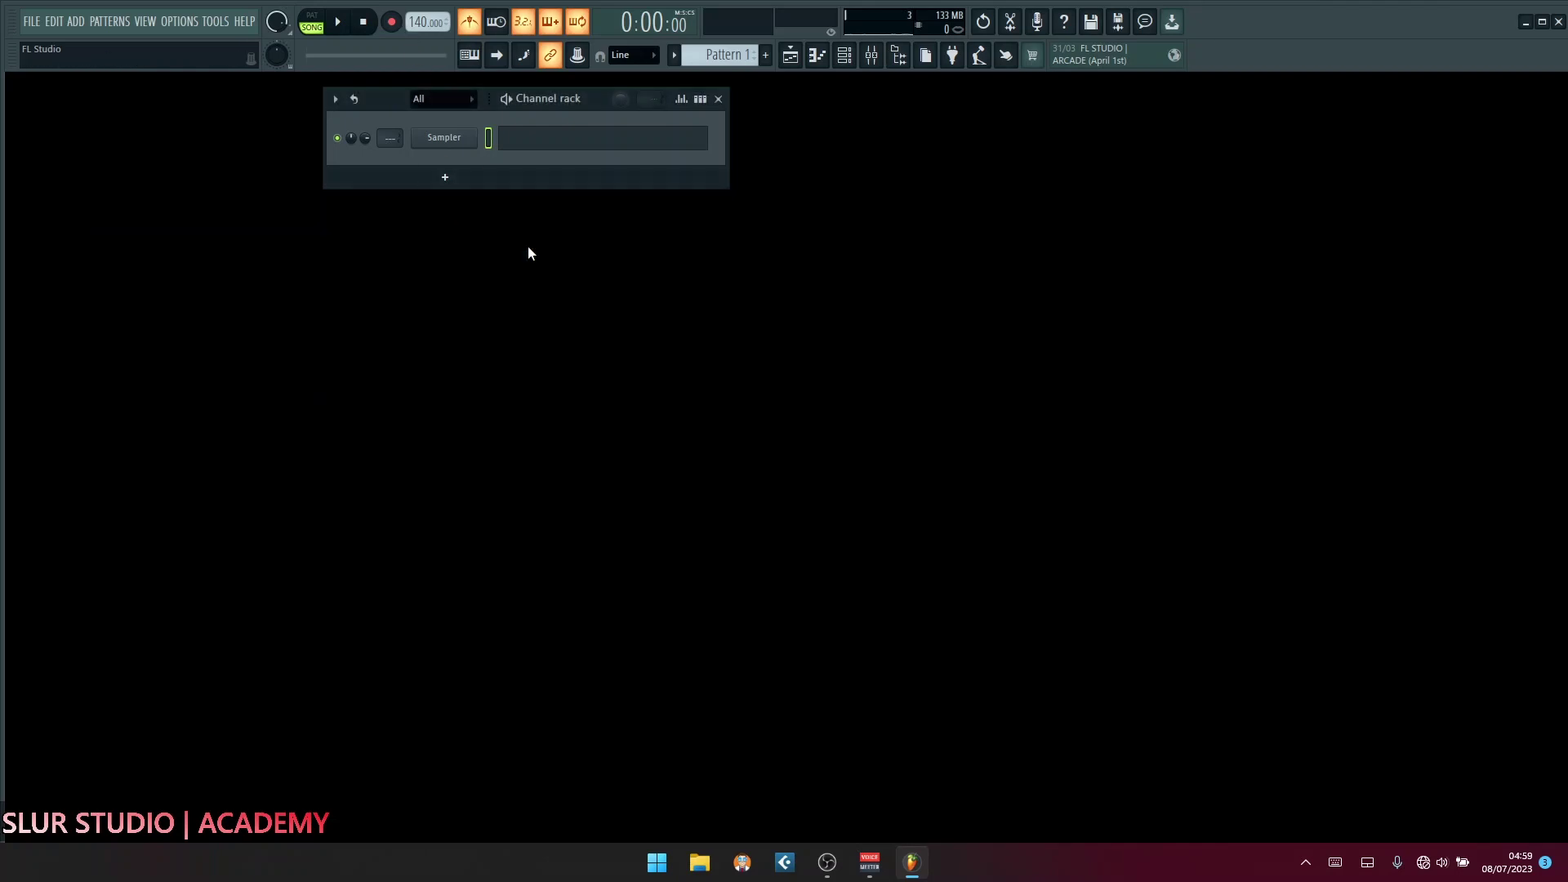
- Check the Record button's recording filter includes audio, arm recording, and recheck the options menu
right_click(391, 22)
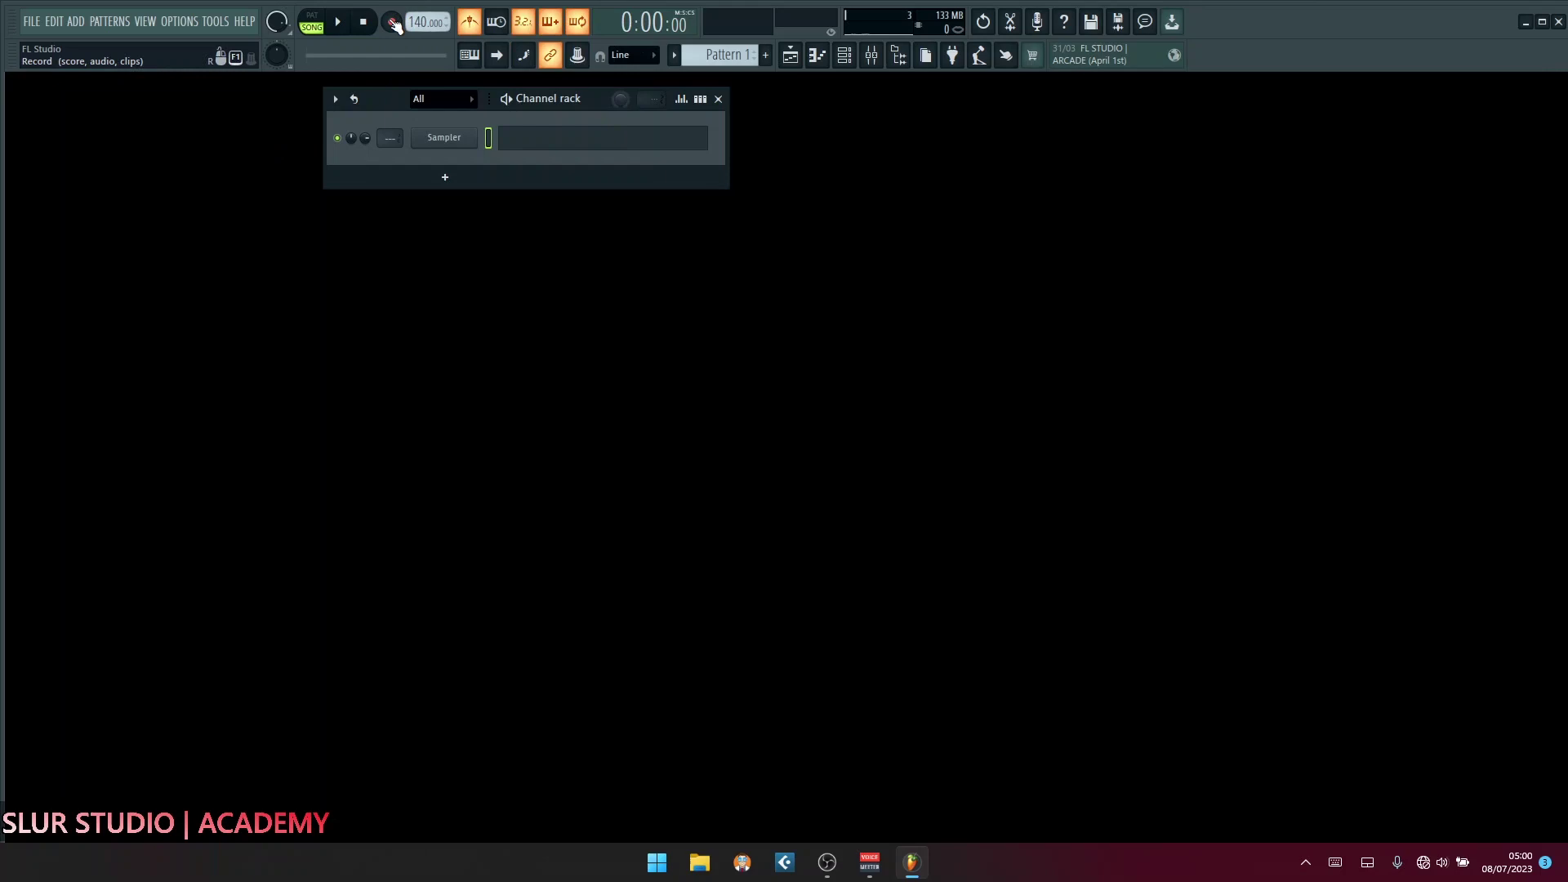
left_click(392, 22)
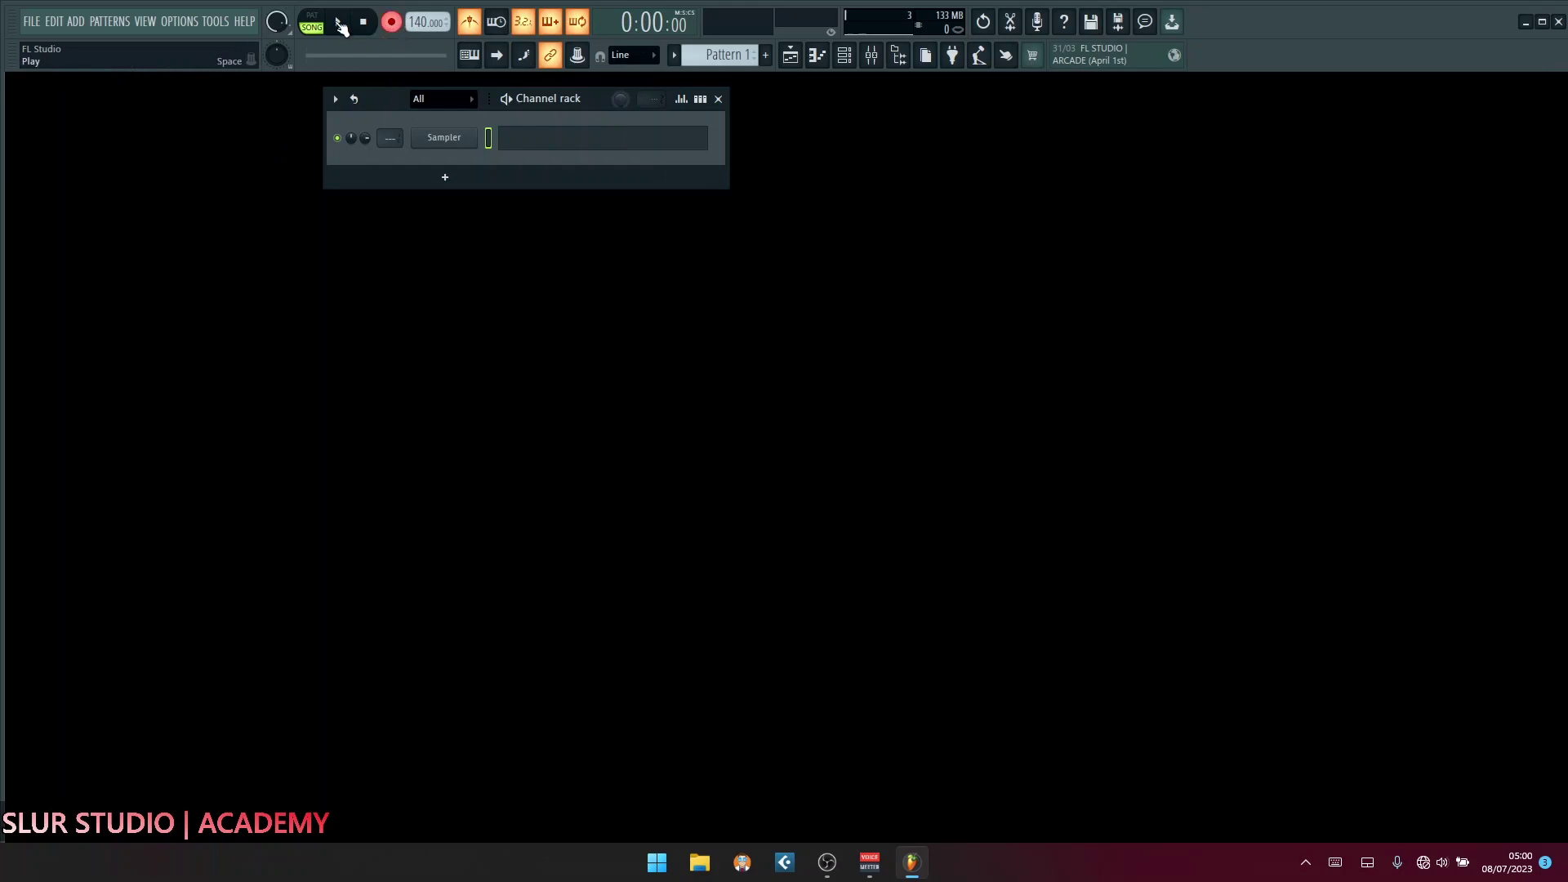
right_click(395, 25)
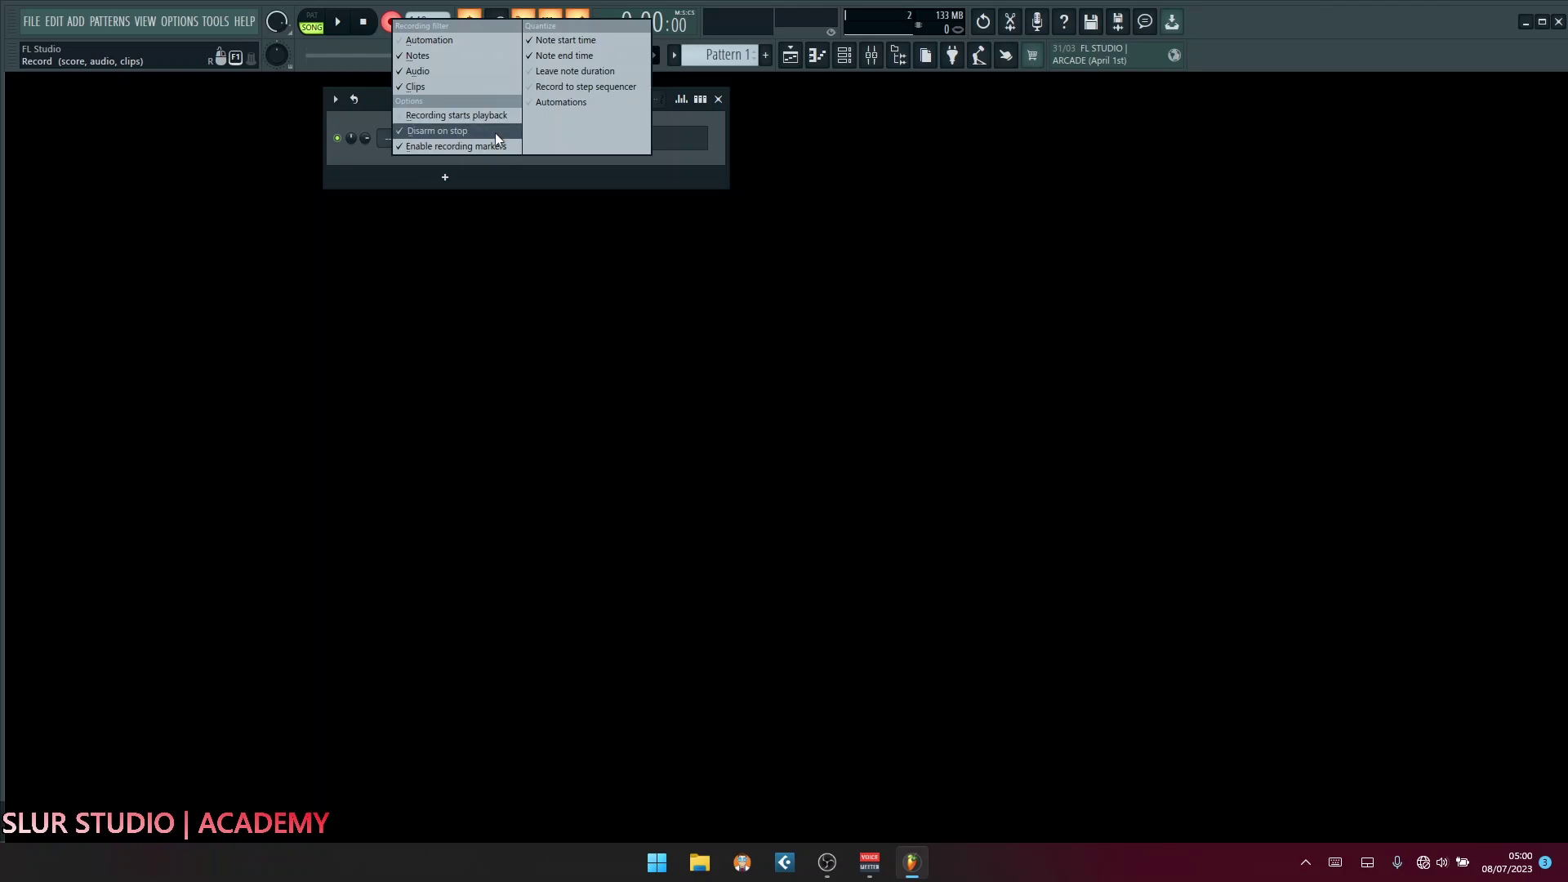
left_click(239, 119)
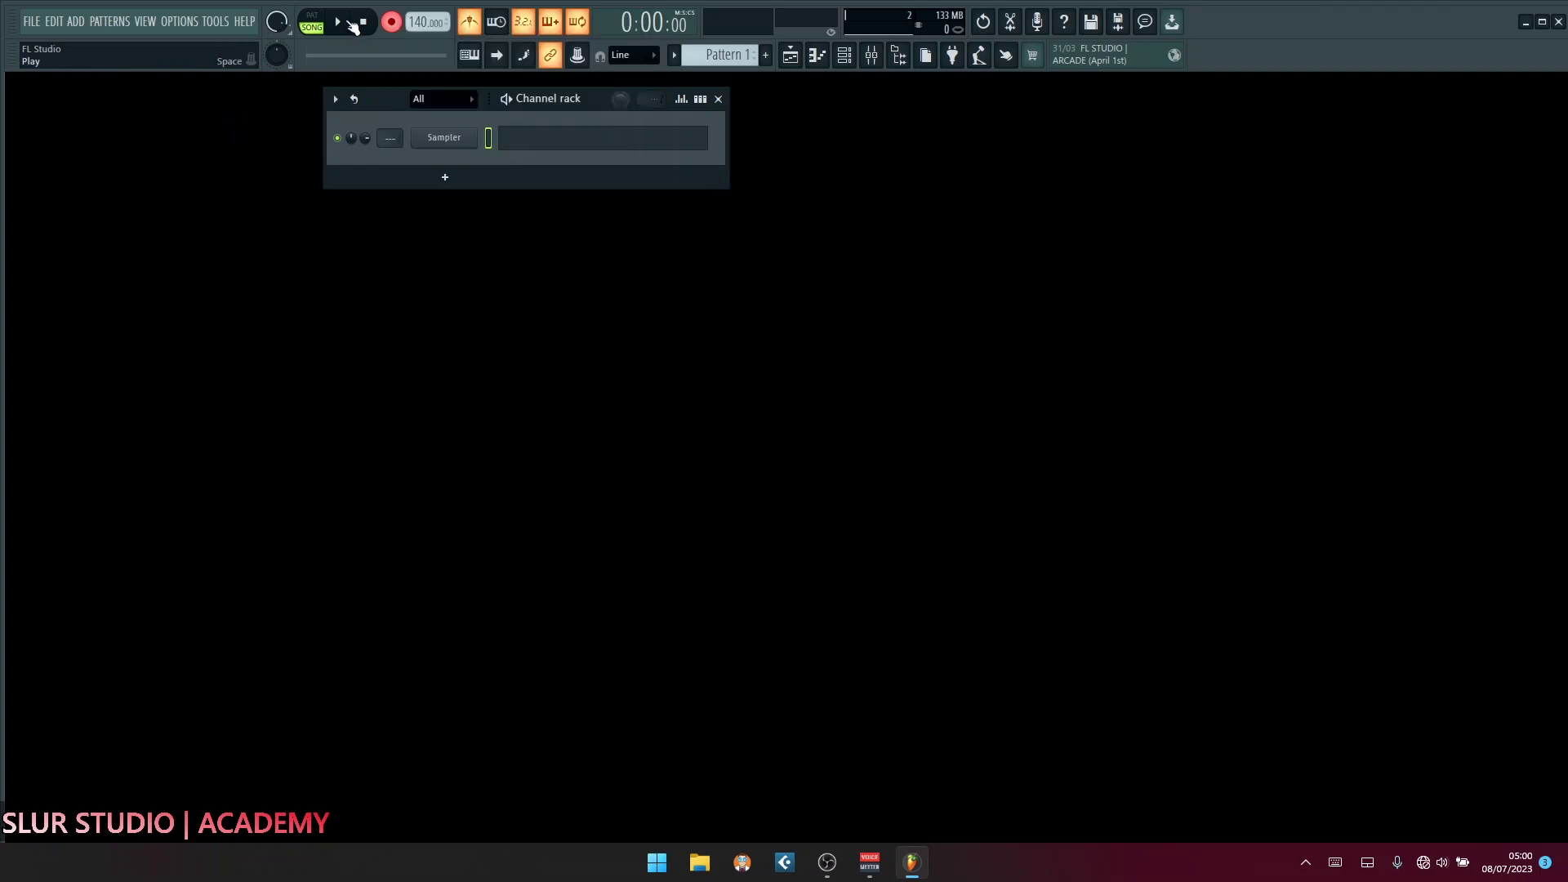
right_click(403, 25)
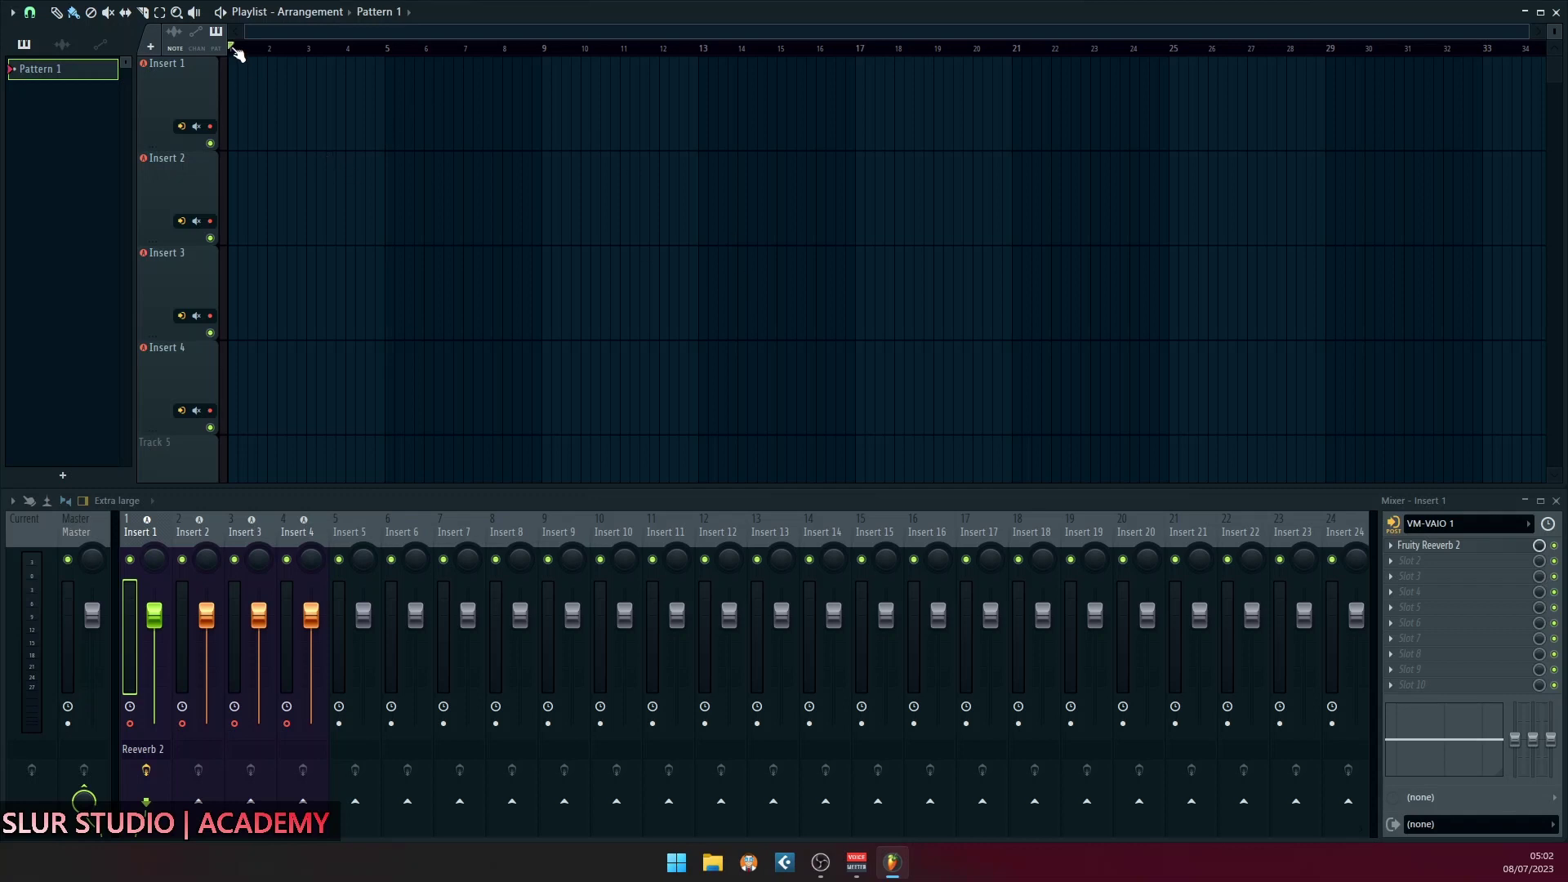
- Drag along the playlist ruler from bar 1 to bar 33 to mark the loop region
left_click_drag(235, 51, 1480, 52)
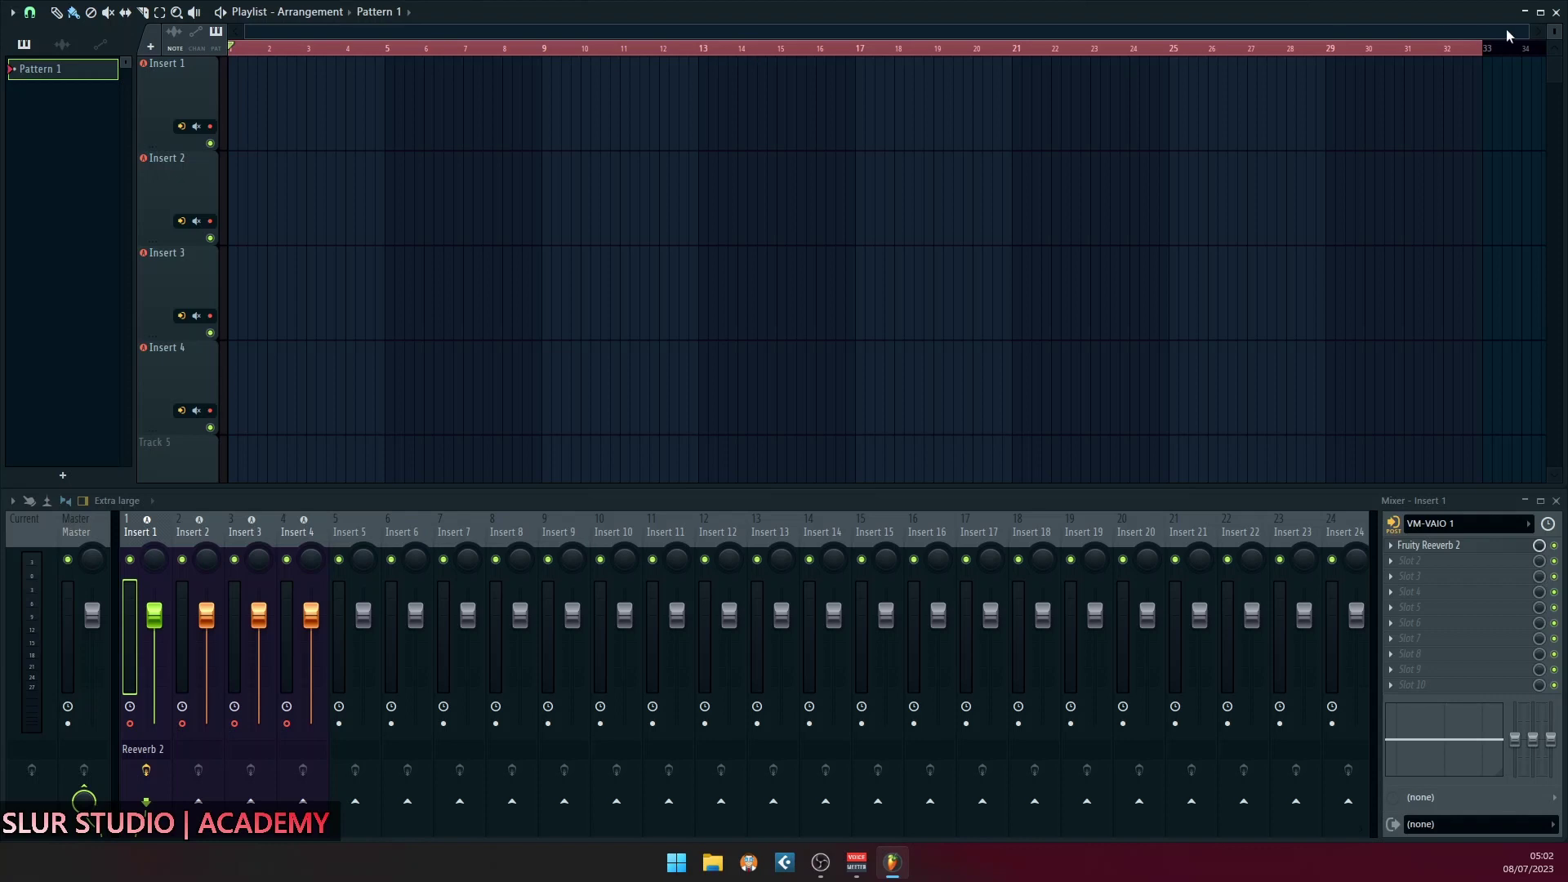
- Run a short test take on the four armed tracks, then reselect bars 1–33 as the range
key("ctrl+d")
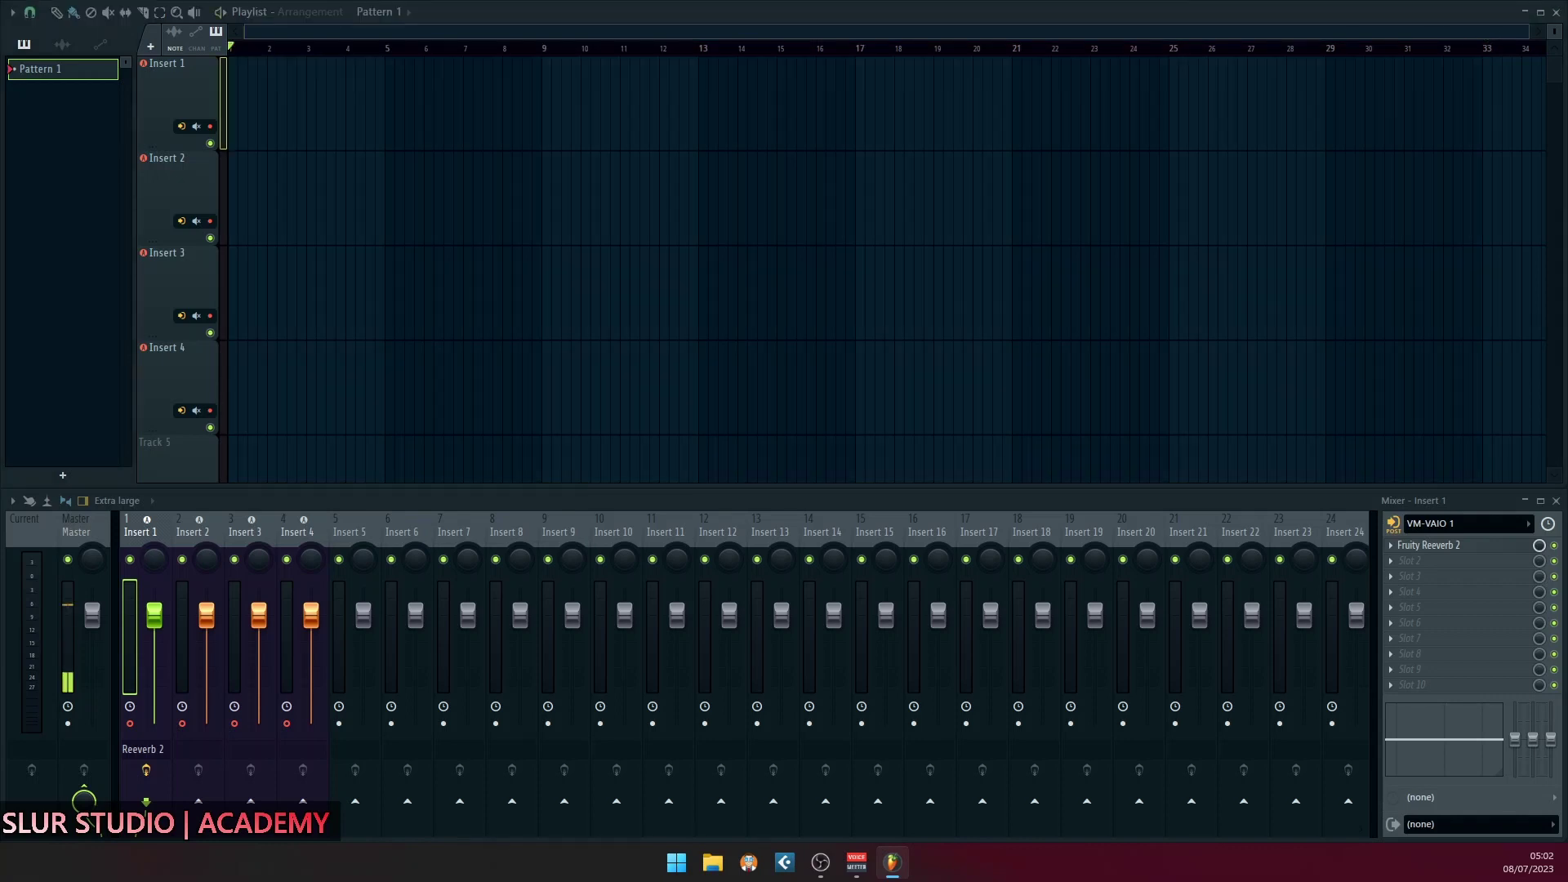
key("space")
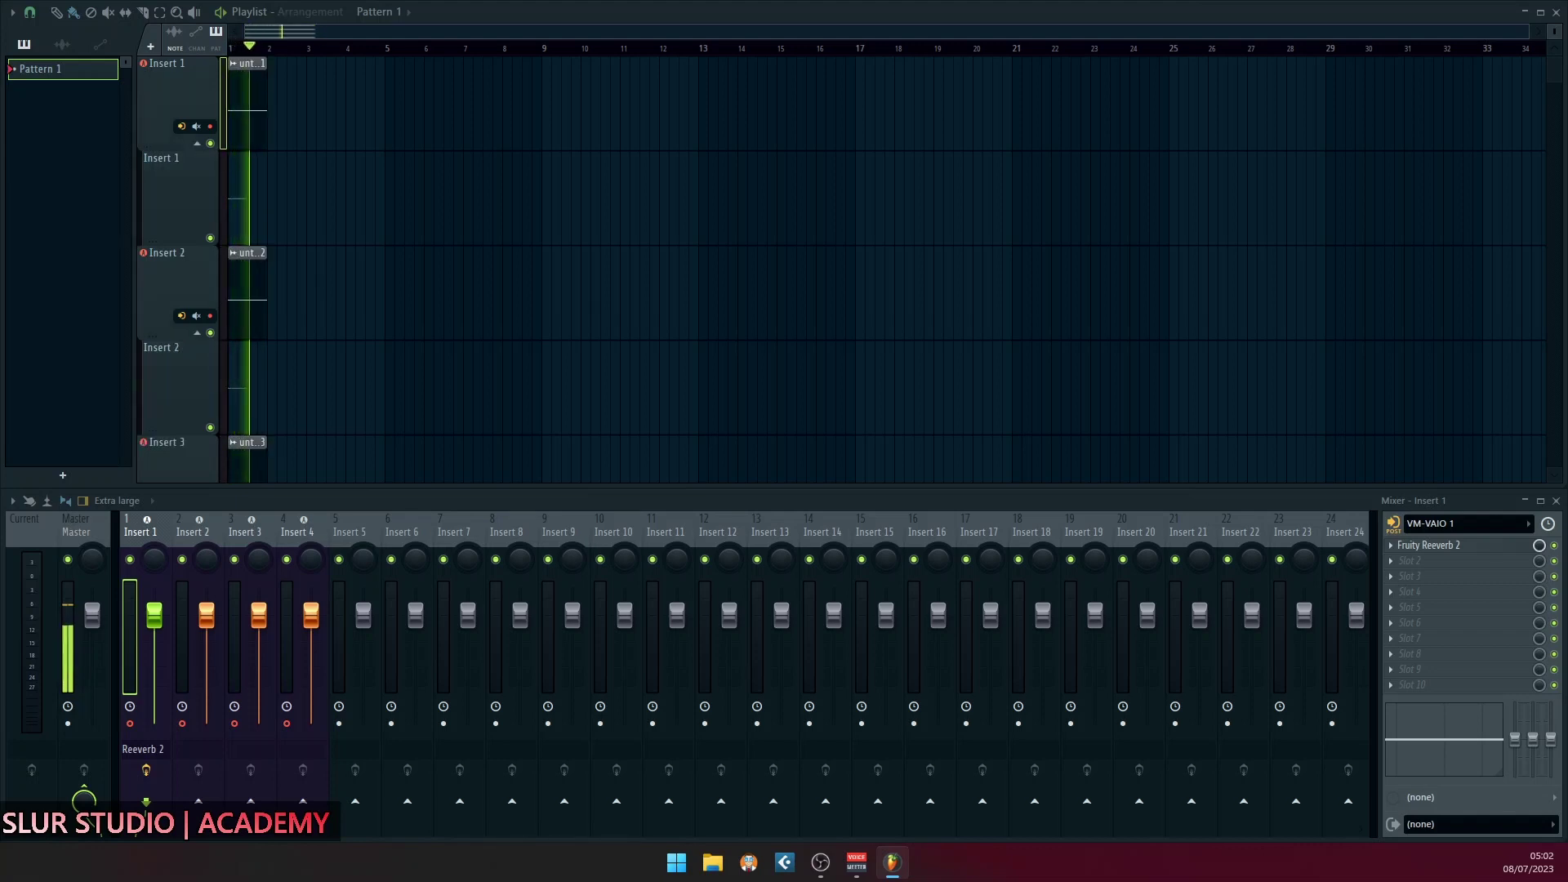
key("space")
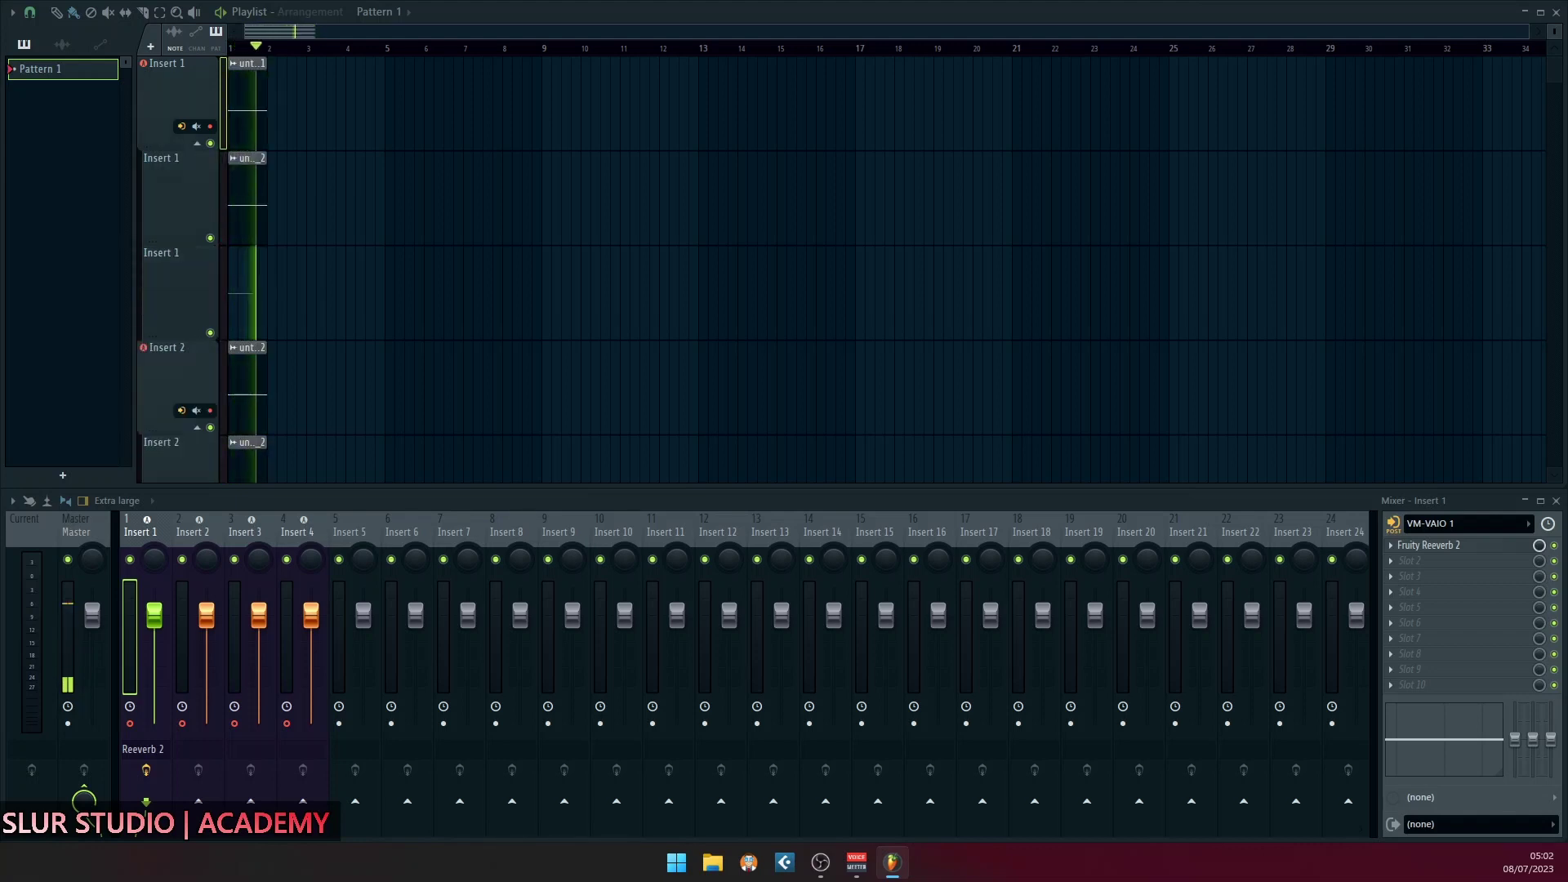
key("space")
scroll(394, 297, "down", 5)
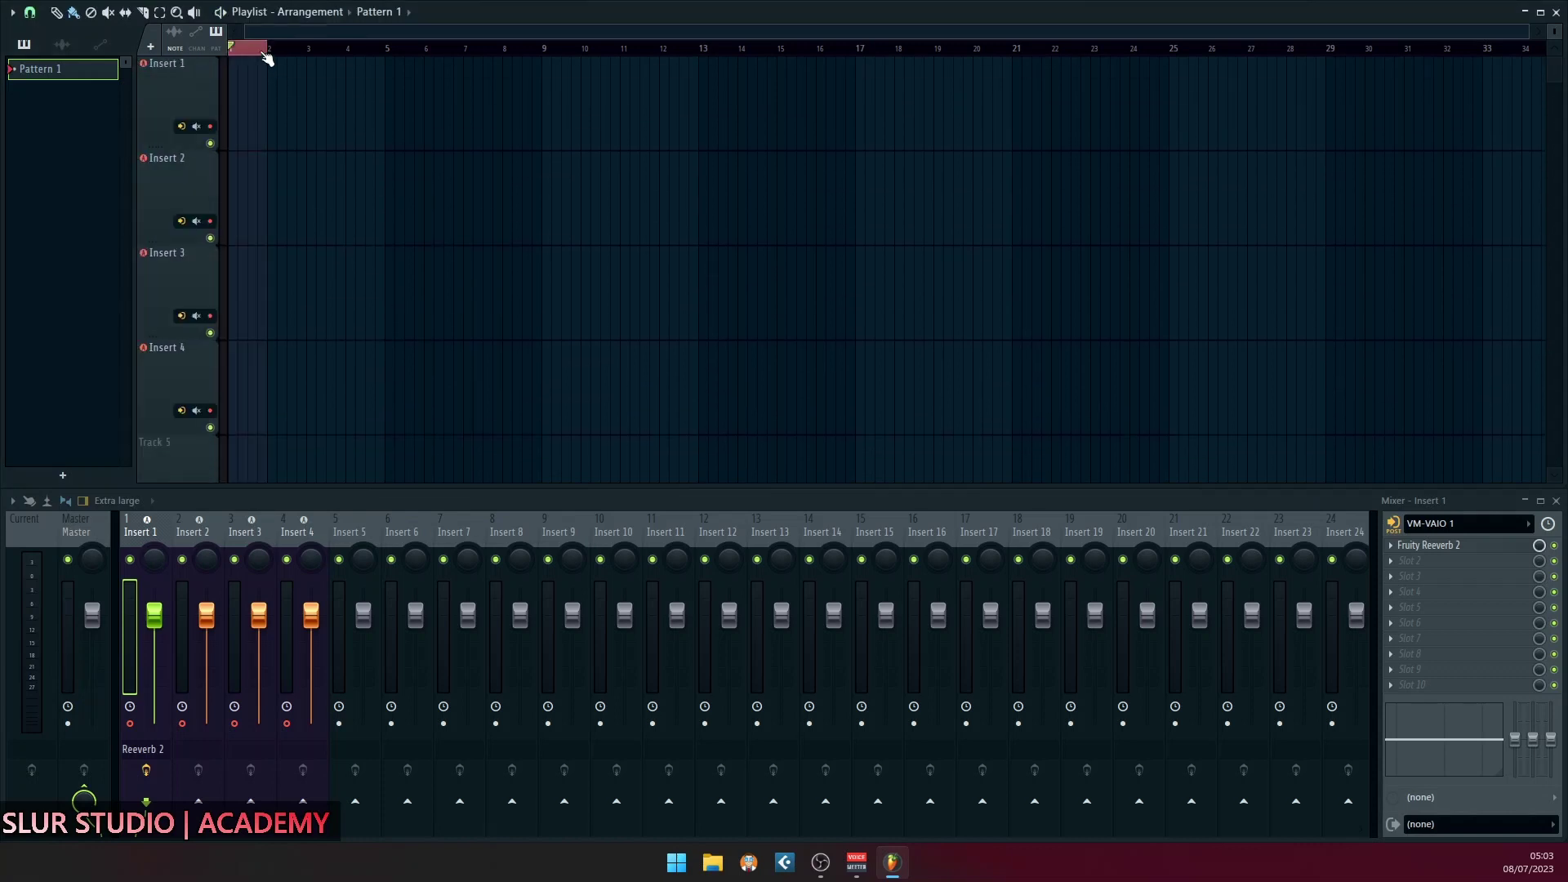
left_click_drag(267, 57, 1485, 55)
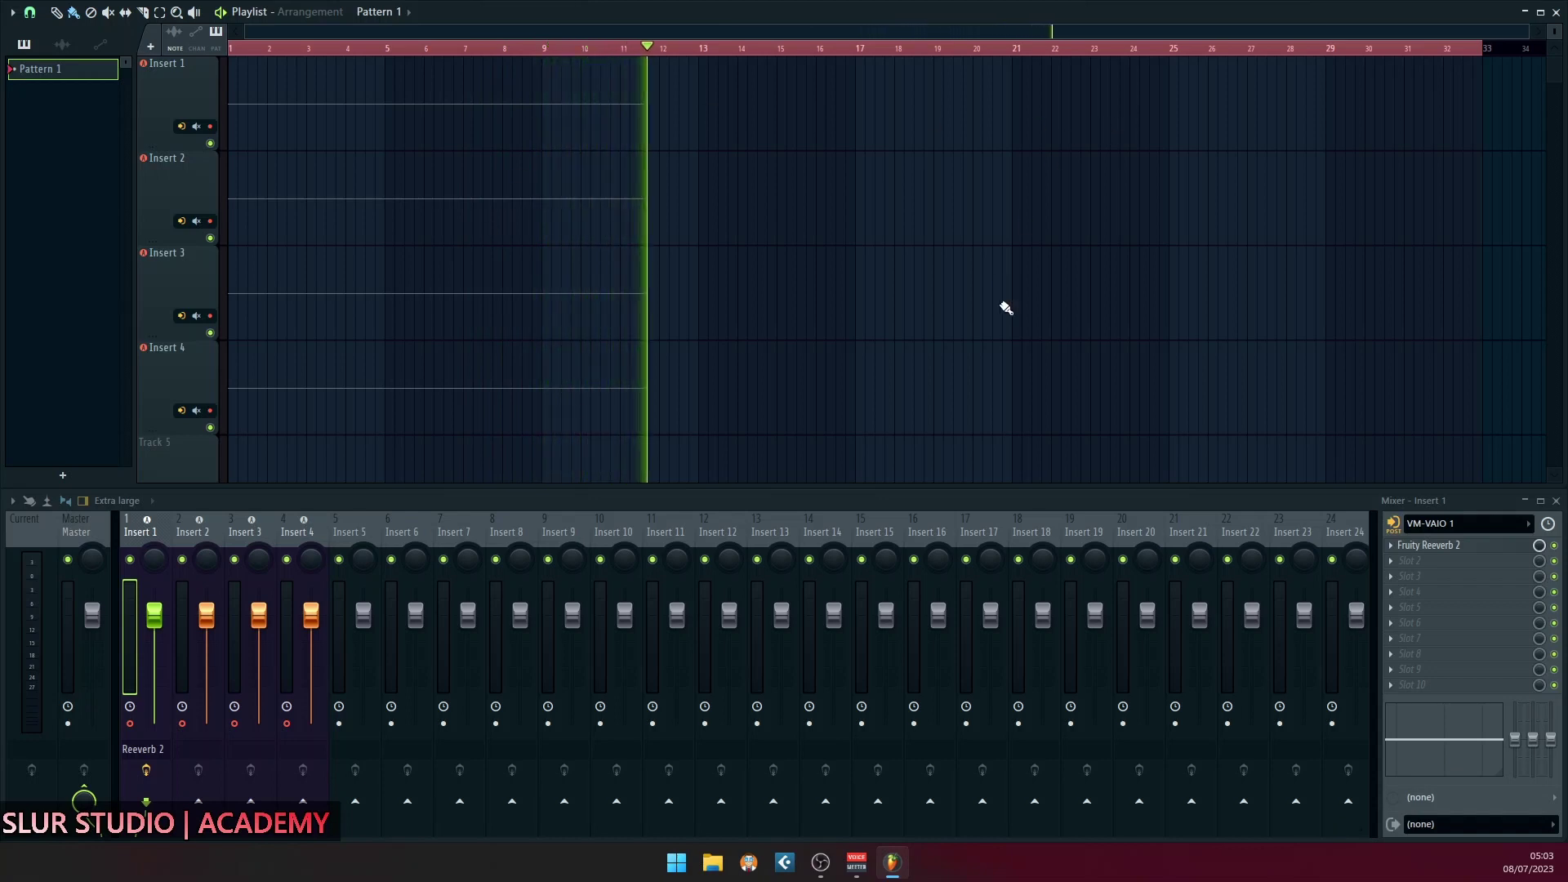
- Stop recording, leaving four new audio clips on Insert 1–4 spanning bar 1 to about bar 12
key("space")
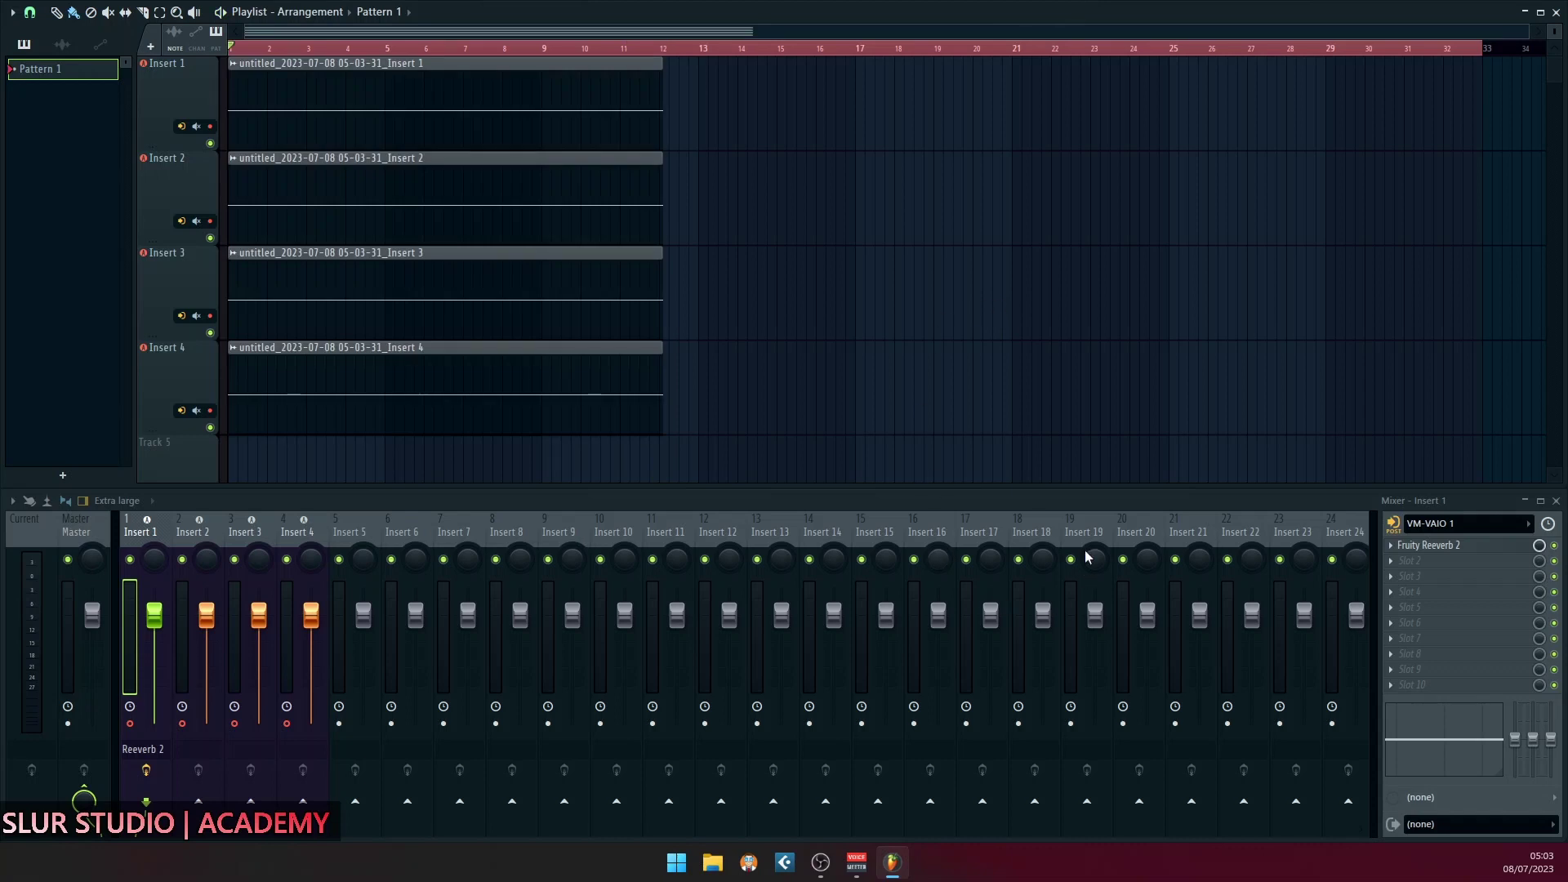